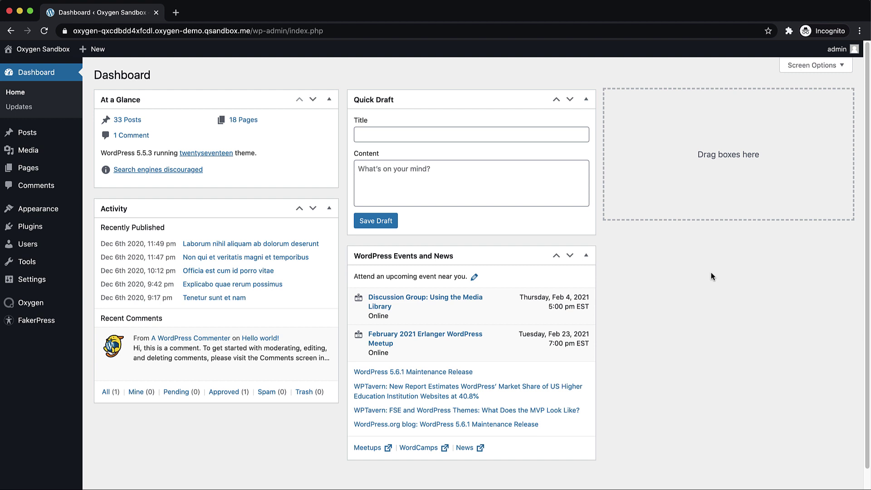
# Find the Code Snippets plugin by searching 'code snippets', then install and activate it.
pyautogui.moveTo(43, 229)
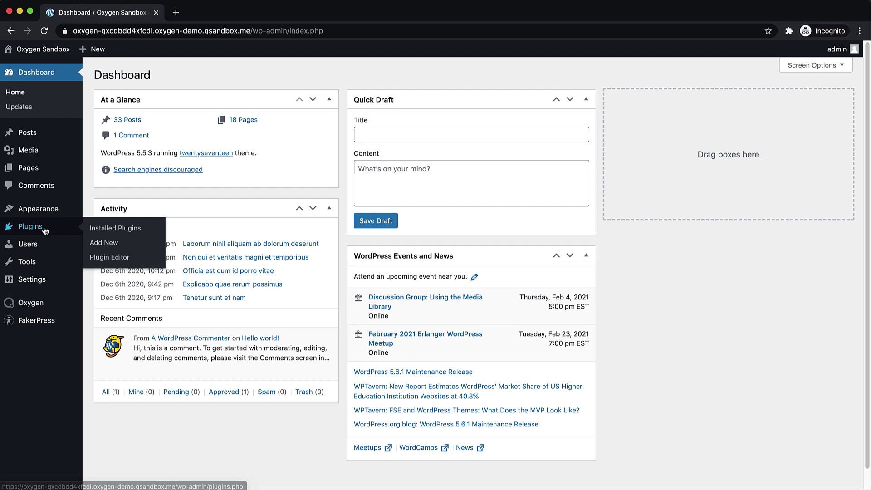
pyautogui.click(100, 242)
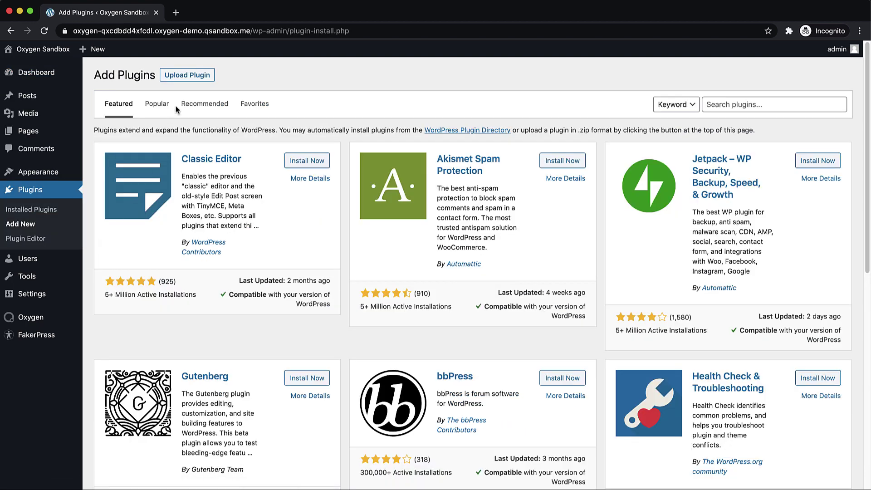
pyautogui.click(751, 104)
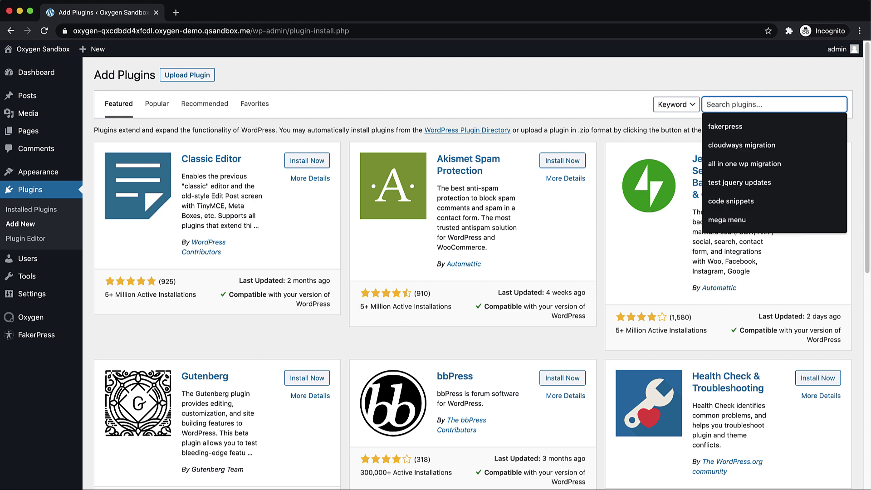
pyautogui.write('code snippets')
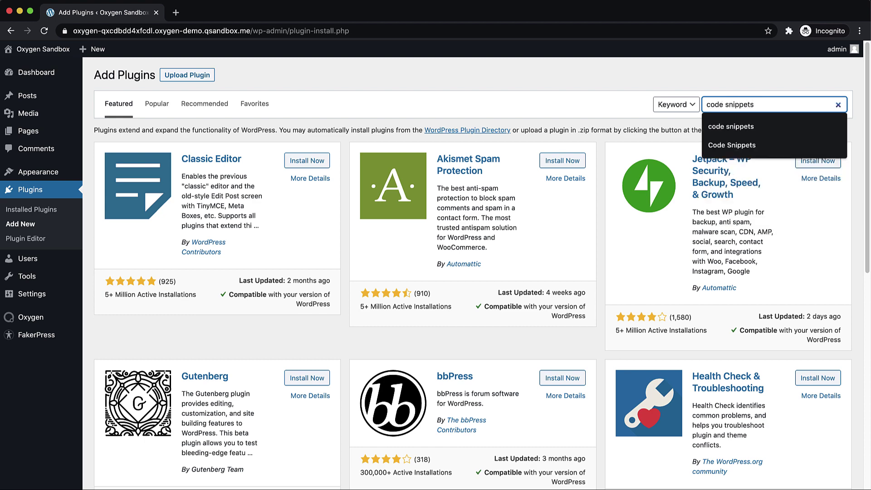
pyautogui.press('Return')
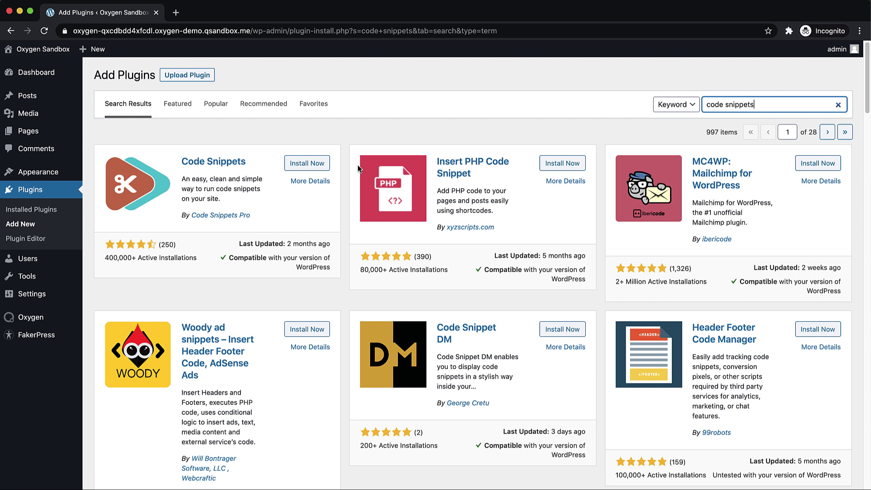
pyautogui.click(319, 164)
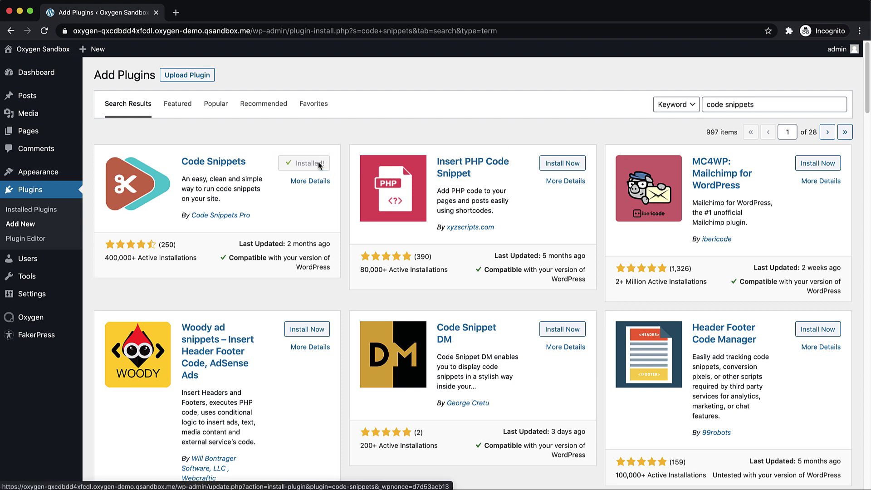
pyautogui.click(320, 165)
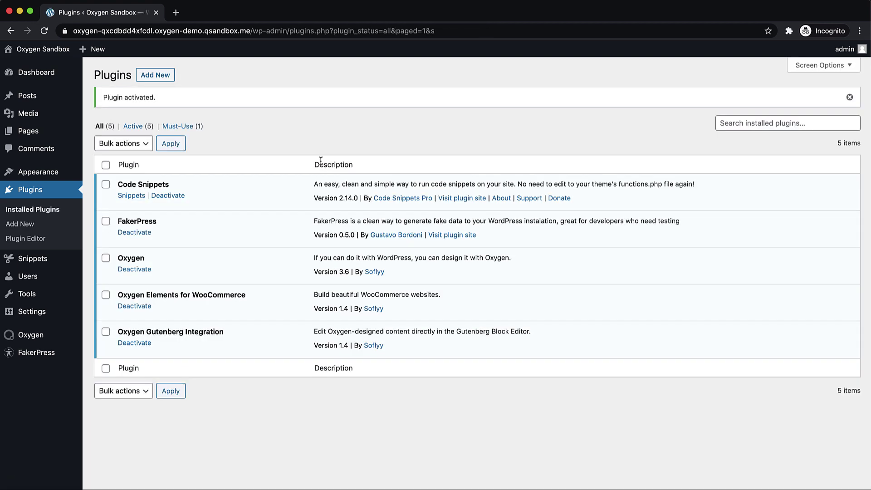
# Create a new snippet titled 'Search Conditions' and place the cursor in its code editor.
pyautogui.click(135, 198)
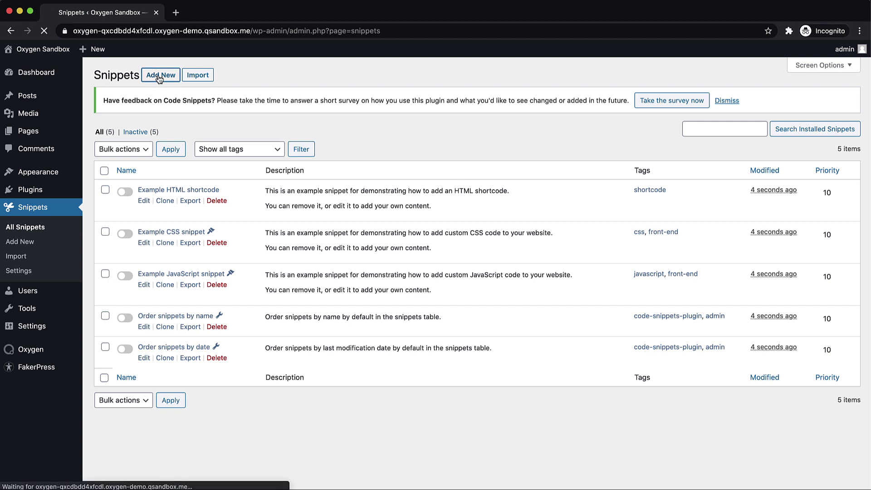
pyautogui.click(159, 77)
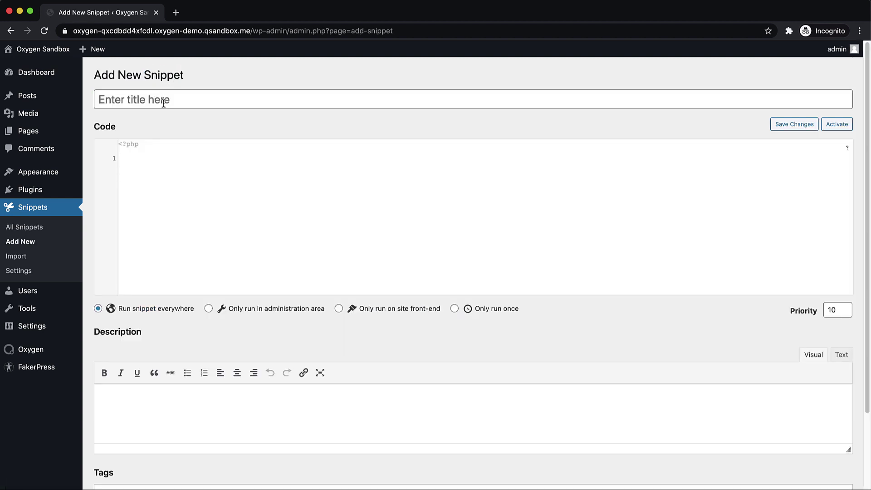
pyautogui.click(160, 99)
pyautogui.write('Search Conditions')
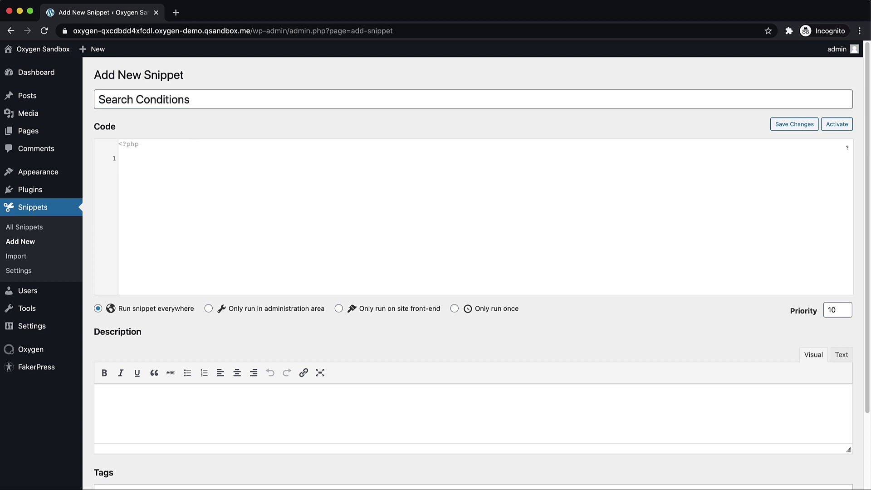
pyautogui.press('super+Tab')
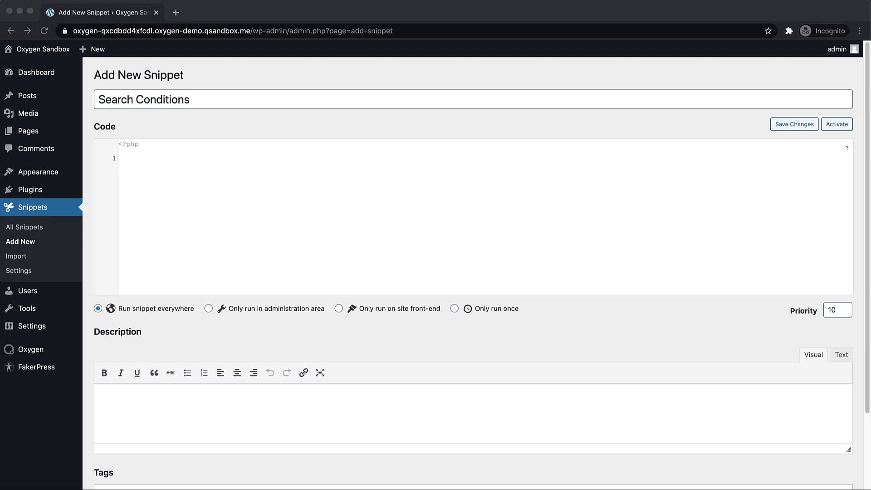
pyautogui.press('super+Tab')
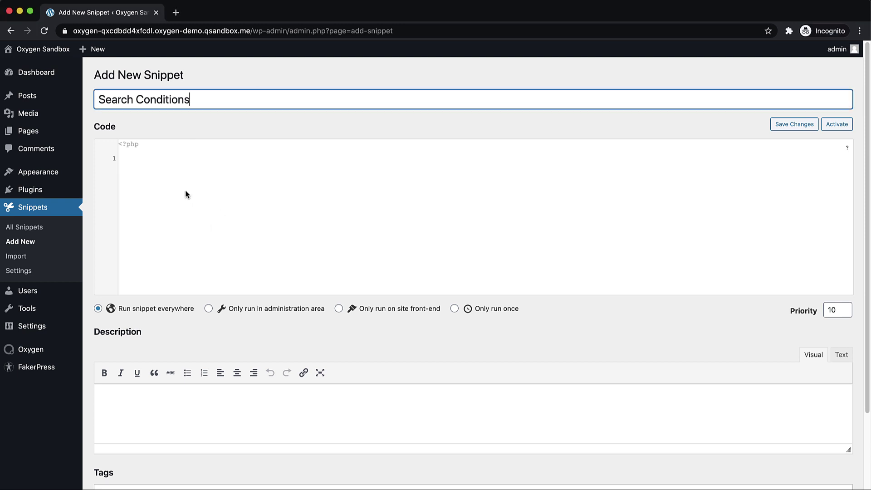
pyautogui.click(185, 190)
# Paste the Has Results PHP condition code into the snippet and review it from the top.
pyautogui.write('if( function_exists(\'oxygen_vsb_register_condition\') ) {  global $oxy_condition_operators;  oxygen_vsb_register_condition(\'Has Results\', array(\'options\'=>array(\'true\', \'false\'), \'custom\'=>false), array(\'==\'), \'search_has_results_callback\', \'Search\');  function search_has_results_callback($value, $operator) {  global $wp_query; $posts_found = $wp_query->found_posts;  if( $value == "true" && $posts_found > 0) {   return true; } else if( $value == "false" && $posts_found == 0 ) {   return true; }  }  }')
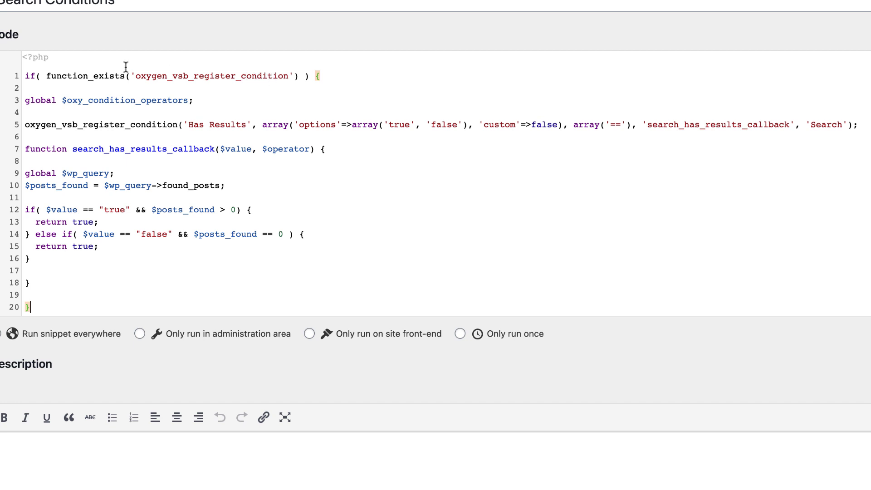
pyautogui.press('super+Up')
pyautogui.click(62, 127)
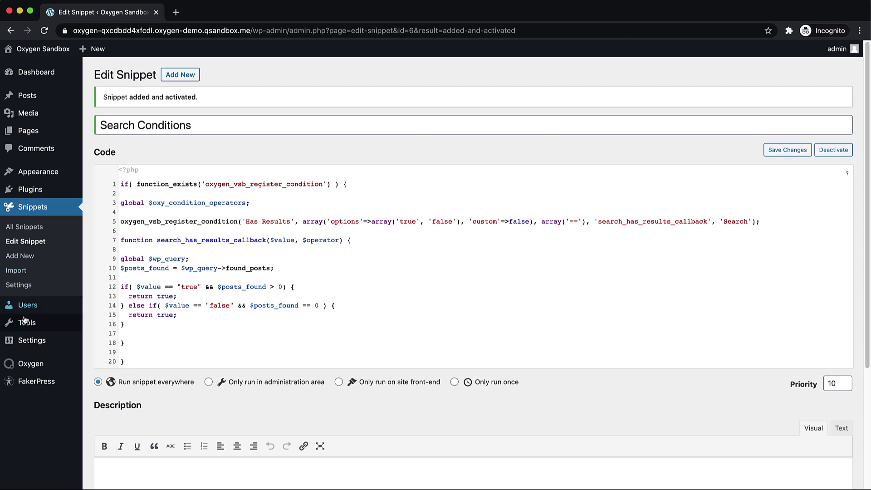
# Publish a 'Search Results' template inheriting Main, applied to Other > Search Results, and open it in Oxygen.
pyautogui.moveTo(20, 367)
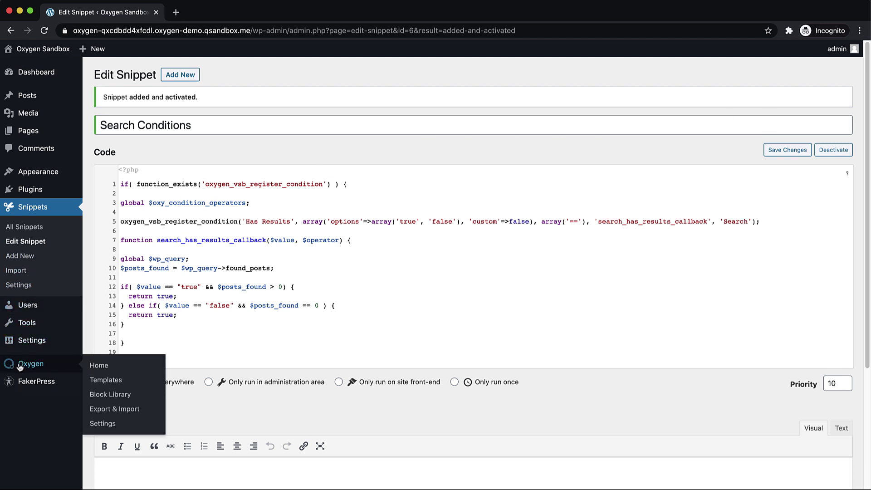
pyautogui.click(118, 383)
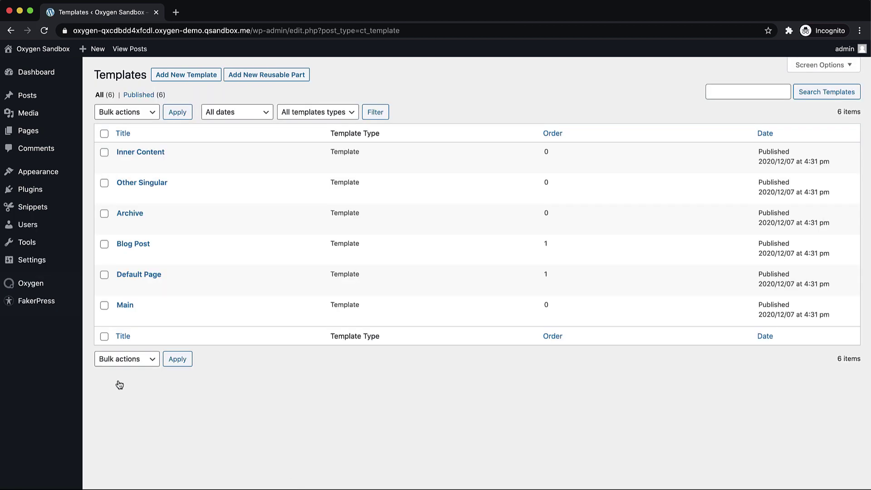
pyautogui.click(202, 81)
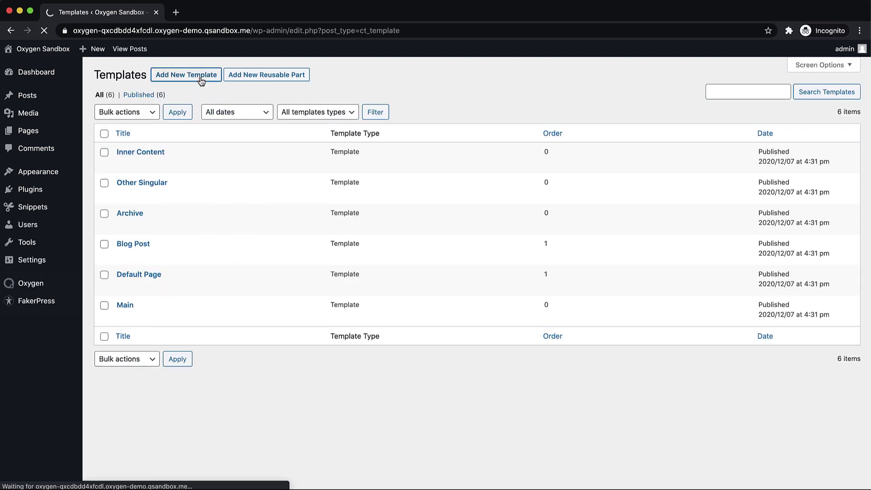
pyautogui.write('S')
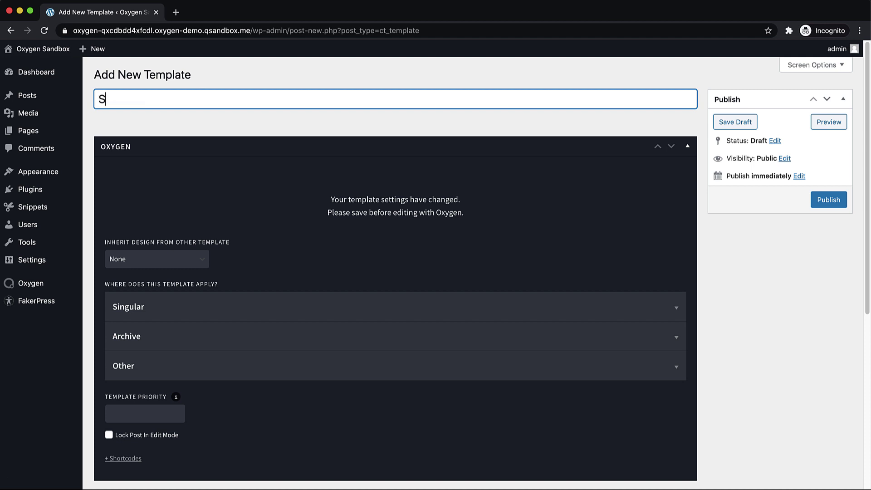
pyautogui.write('earch Results')
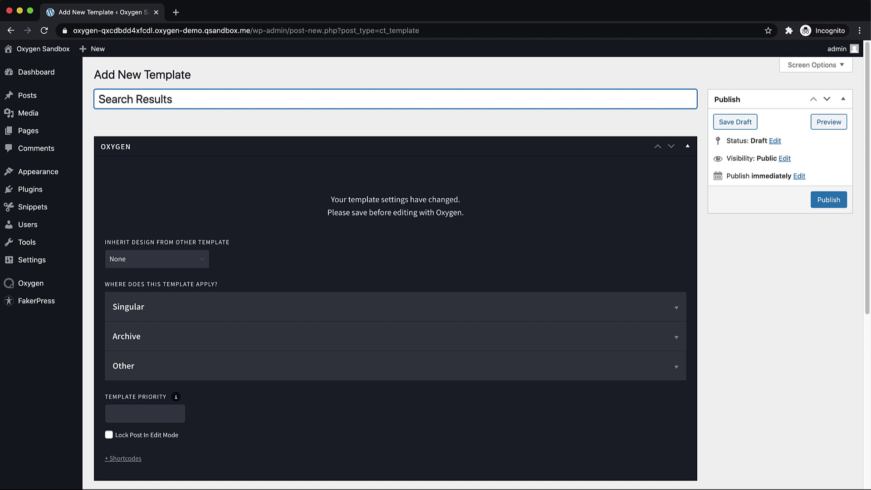
pyautogui.click(176, 258)
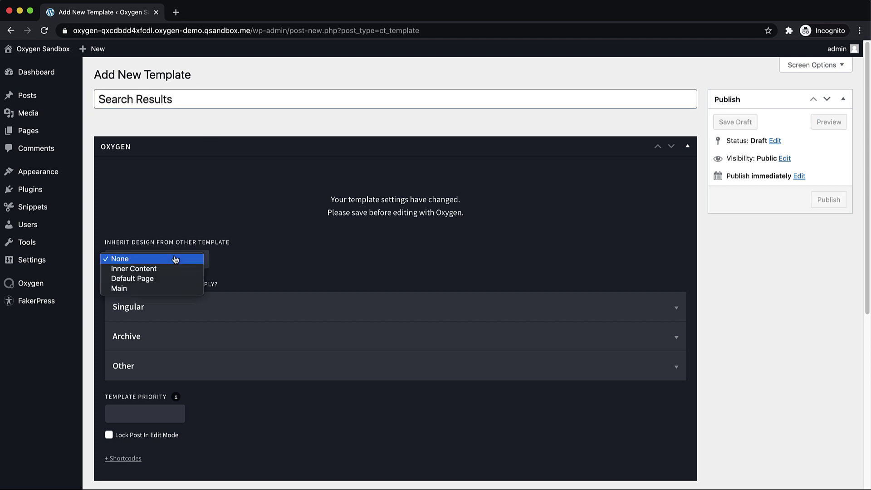
pyautogui.click(138, 288)
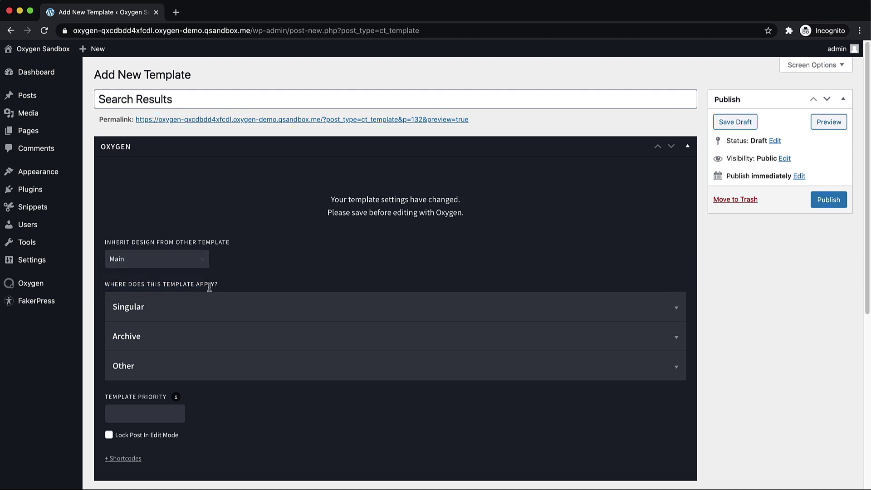
pyautogui.click(250, 364)
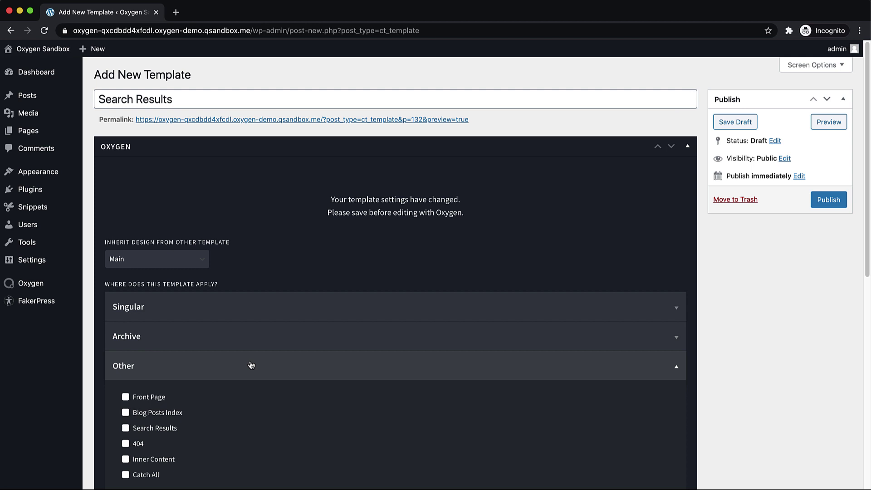
pyautogui.scroll(-2, 251, 363)
pyautogui.click(158, 393)
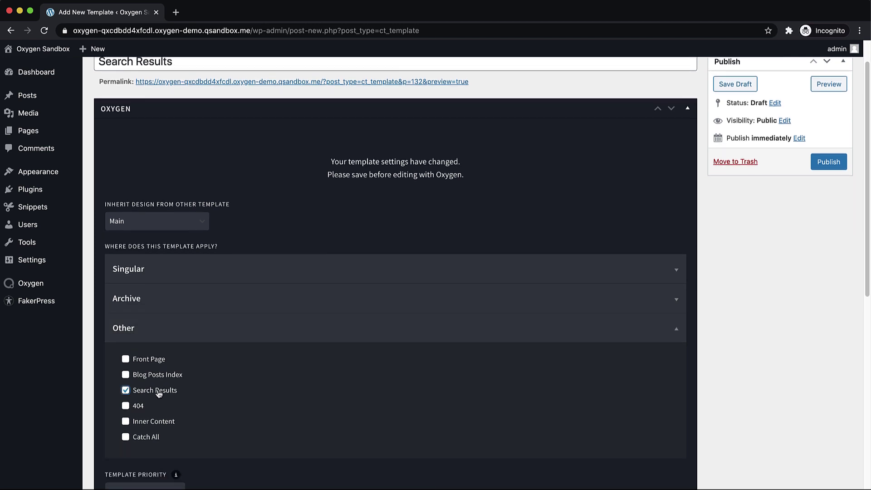
pyautogui.click(826, 163)
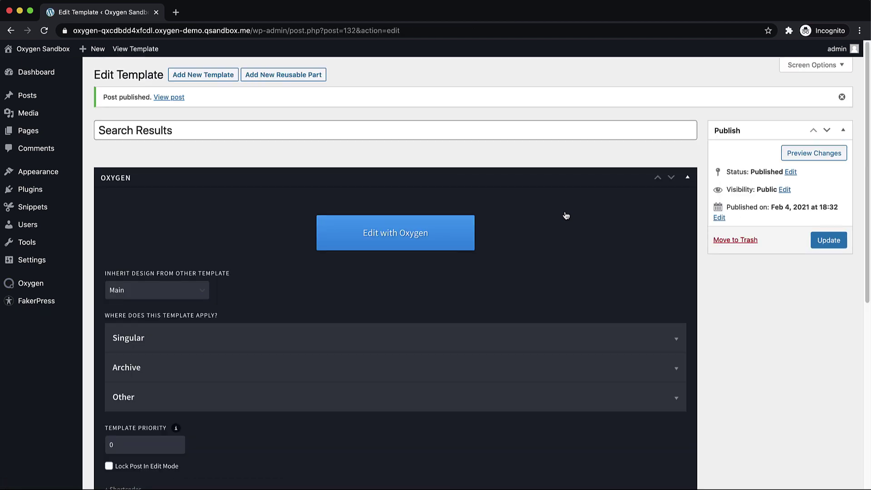
pyautogui.click(393, 237)
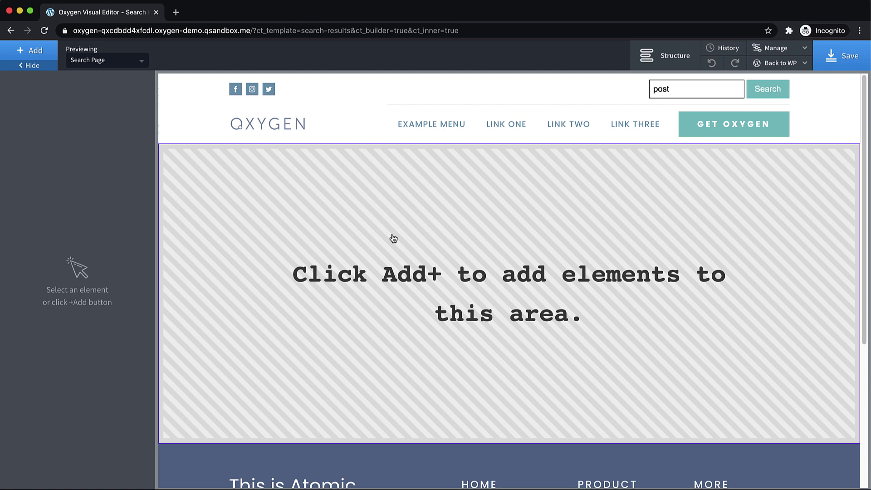
# Add a Section, duplicate it, and select the upper of the two sections.
pyautogui.click(27, 52)
pyautogui.click(37, 153)
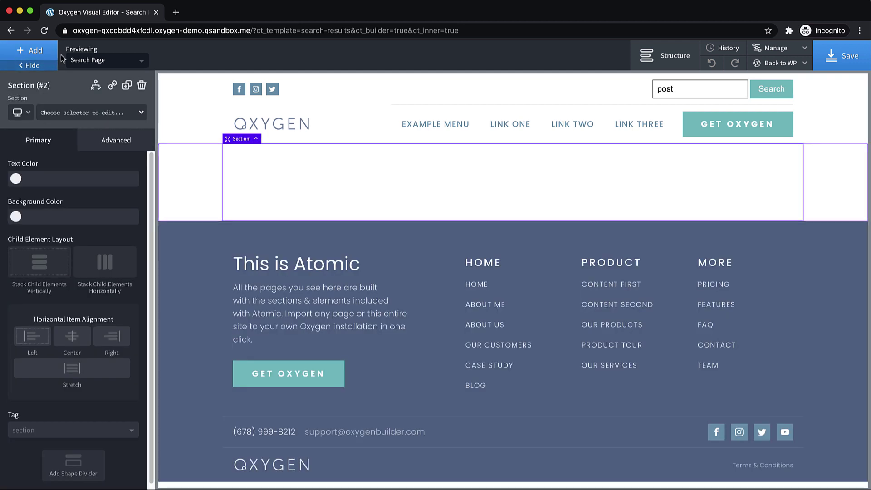
pyautogui.click(123, 86)
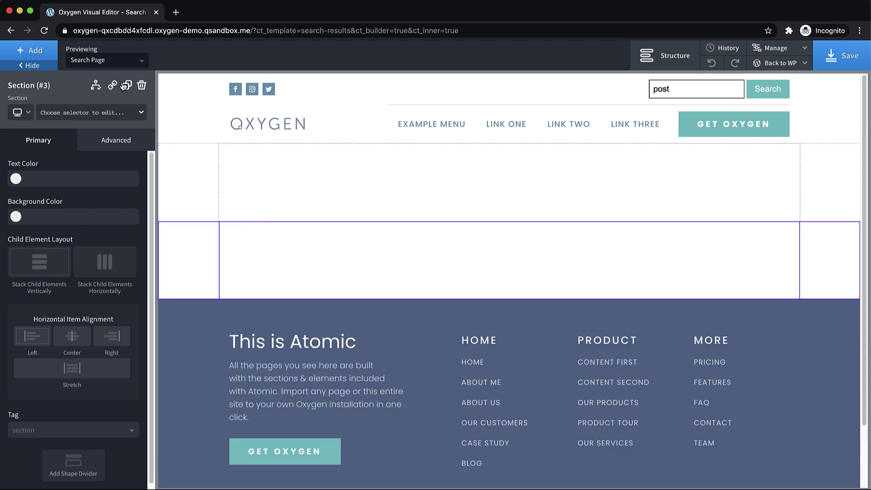
pyautogui.click(290, 161)
pyautogui.moveTo(272, 192); pyautogui.dragTo(269, 187)
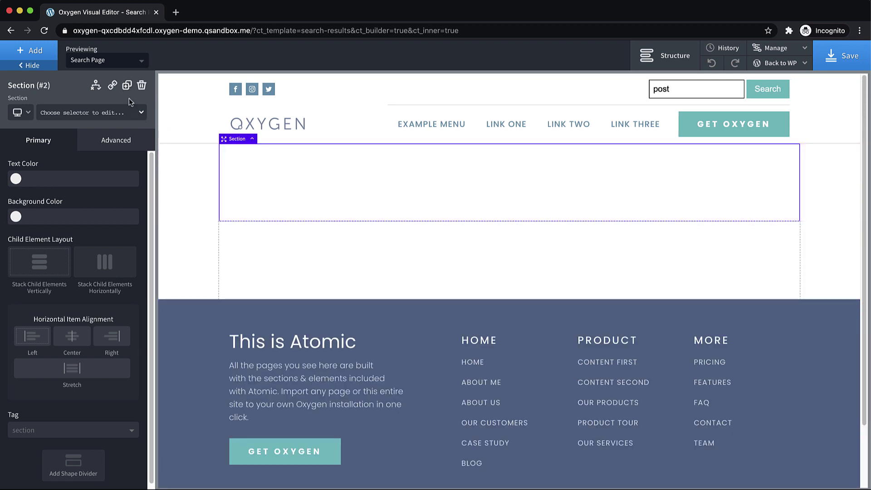
# Give the upper section a Has Results == false condition.
pyautogui.click(96, 86)
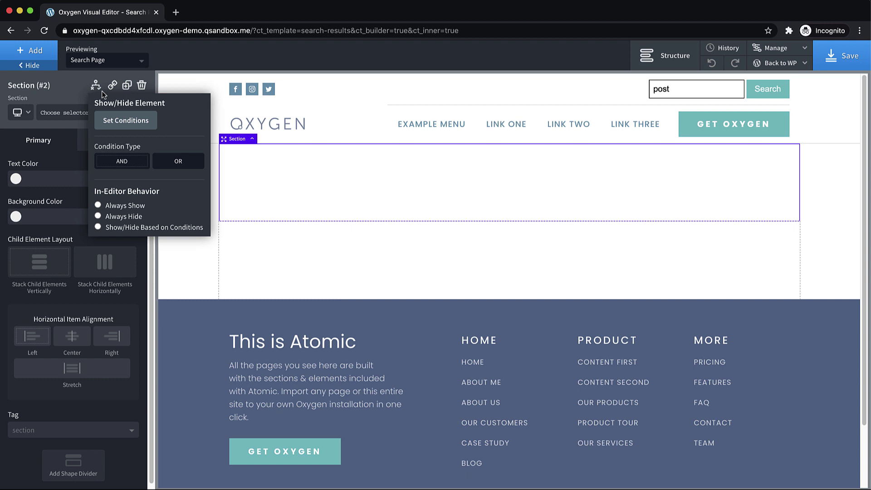
pyautogui.click(125, 122)
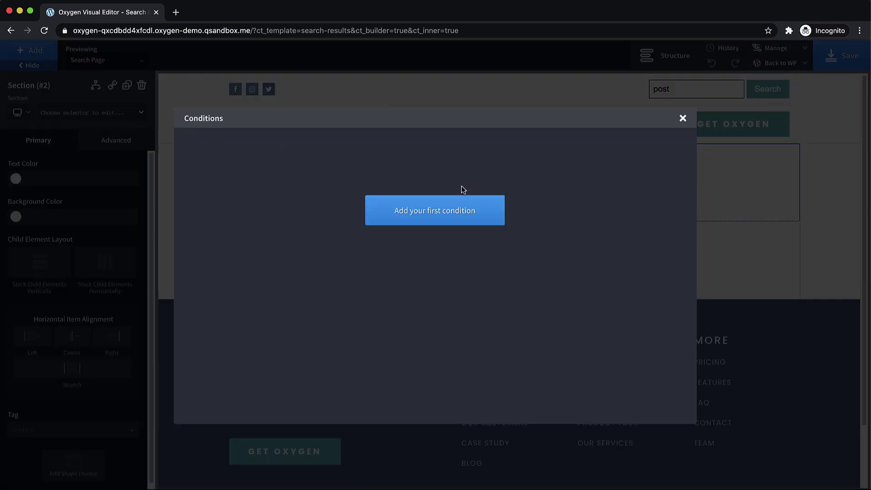
pyautogui.click(475, 215)
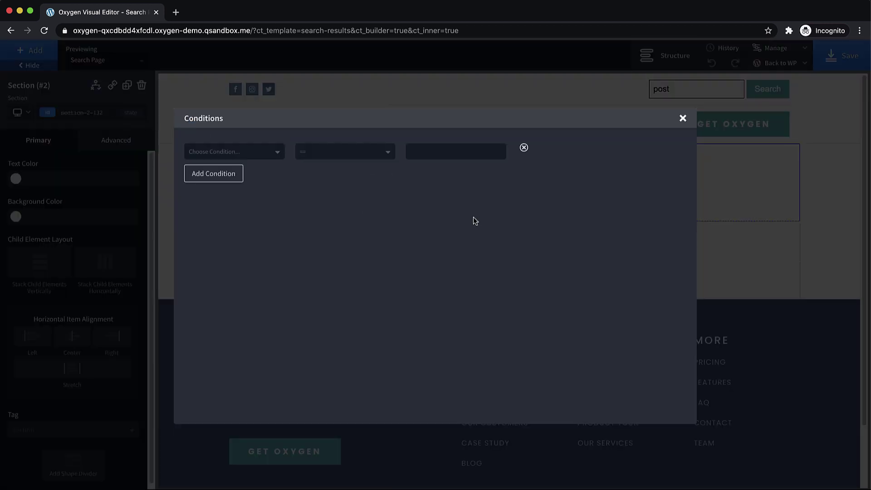
pyautogui.click(268, 155)
pyautogui.scroll(-8, 263, 204)
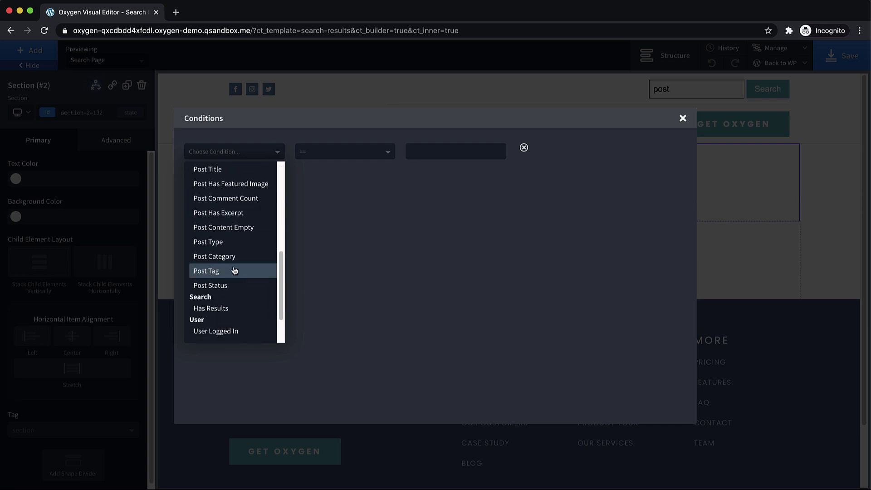
pyautogui.click(216, 309)
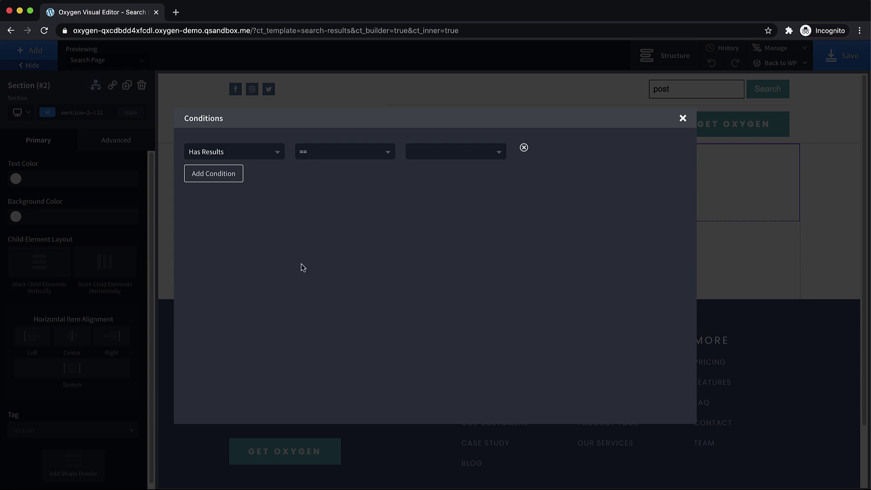
pyautogui.click(453, 153)
pyautogui.click(435, 183)
pyautogui.click(682, 119)
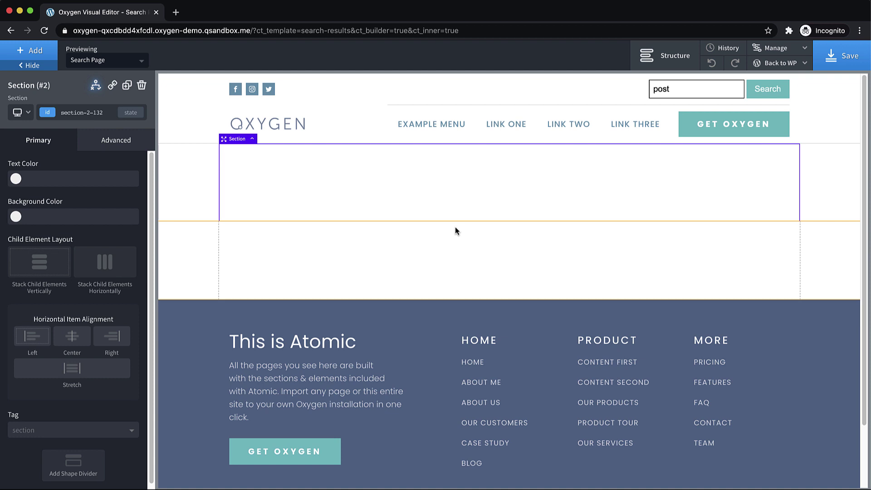
# Give the lower section a Has Results == true condition.
pyautogui.click(376, 270)
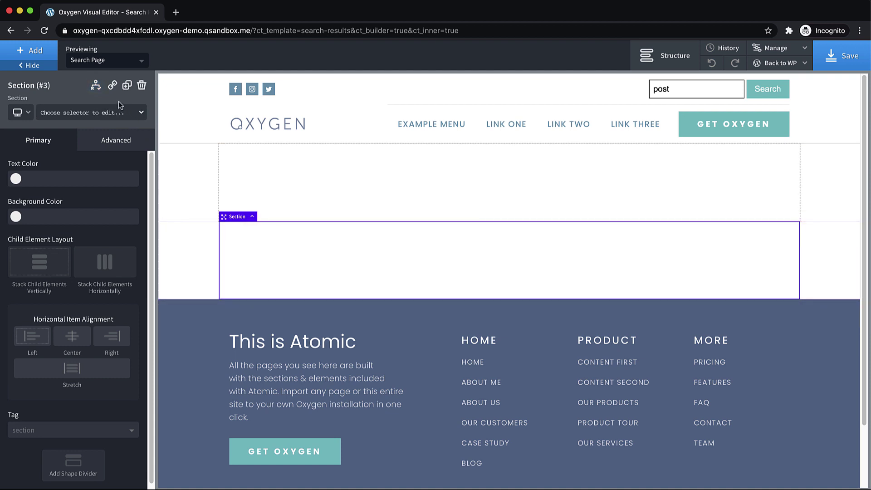
pyautogui.click(95, 86)
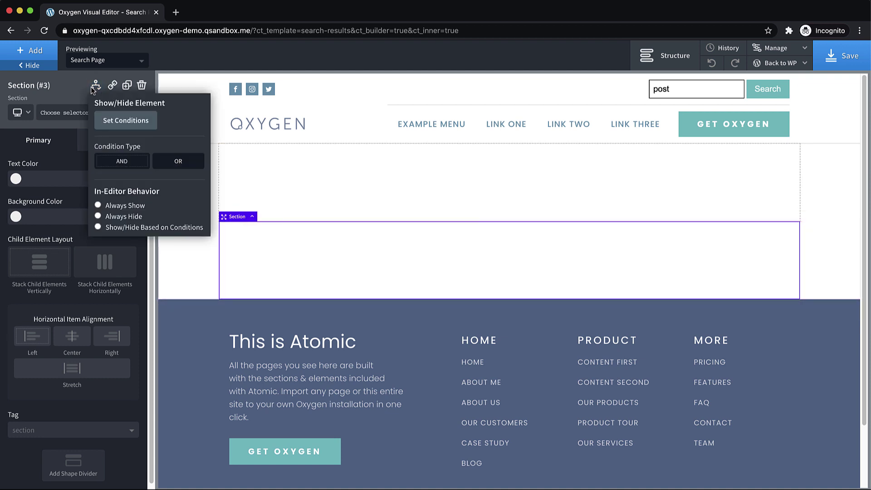
pyautogui.click(113, 124)
pyautogui.click(425, 208)
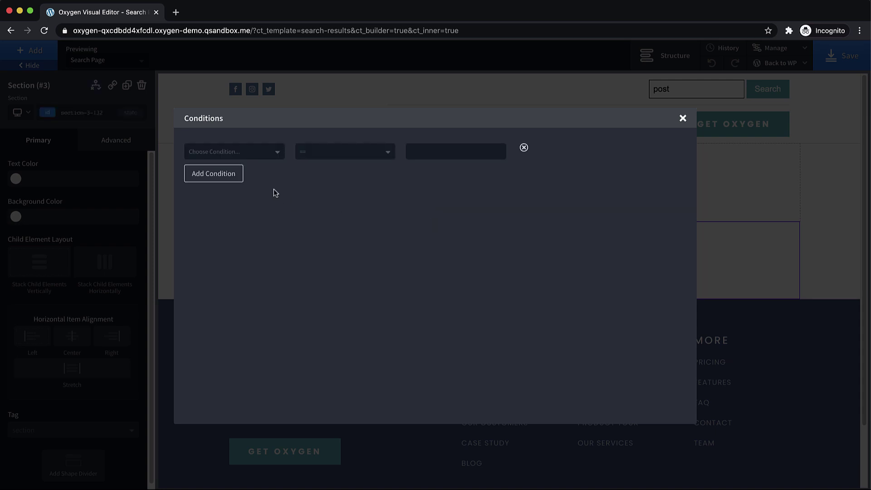
pyautogui.click(262, 151)
pyautogui.scroll(-6, 229, 290)
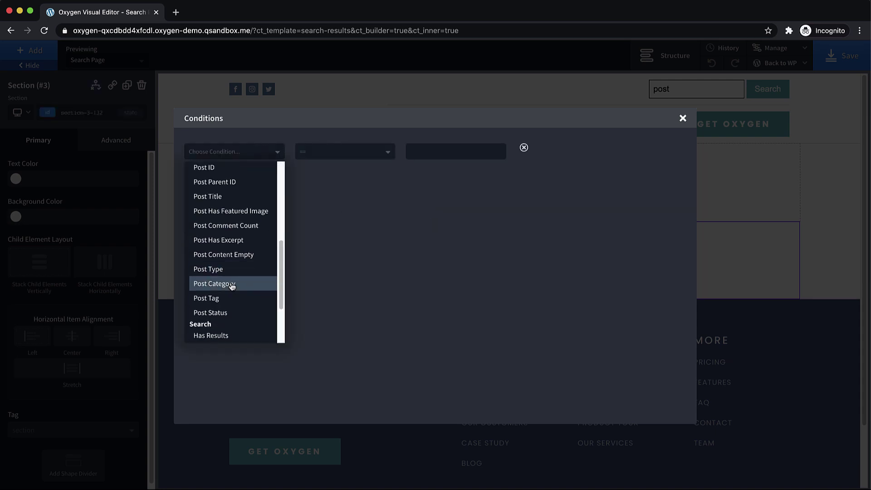
pyautogui.click(218, 319)
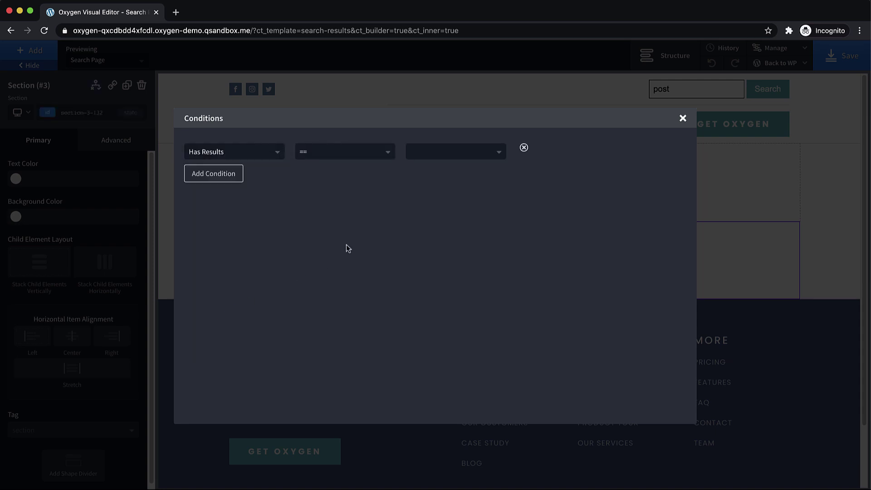
pyautogui.click(443, 155)
pyautogui.click(434, 167)
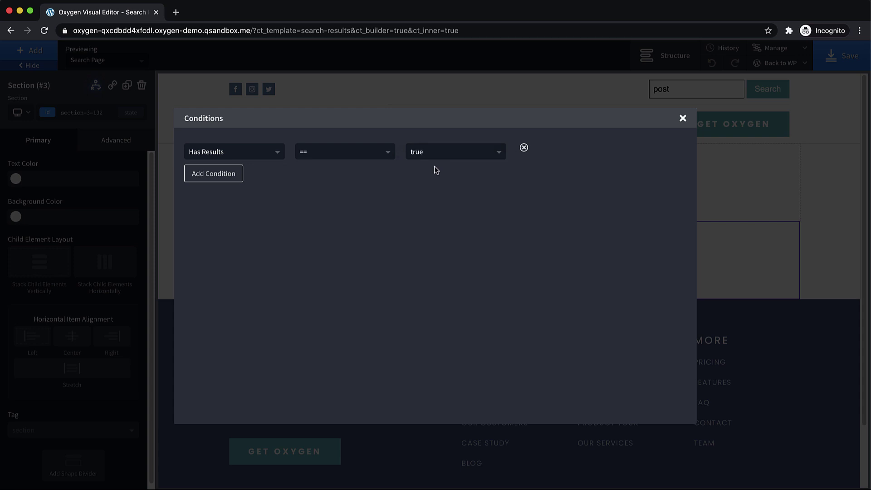
# Add an Easy Posts element to the lower section.
pyautogui.click(683, 118)
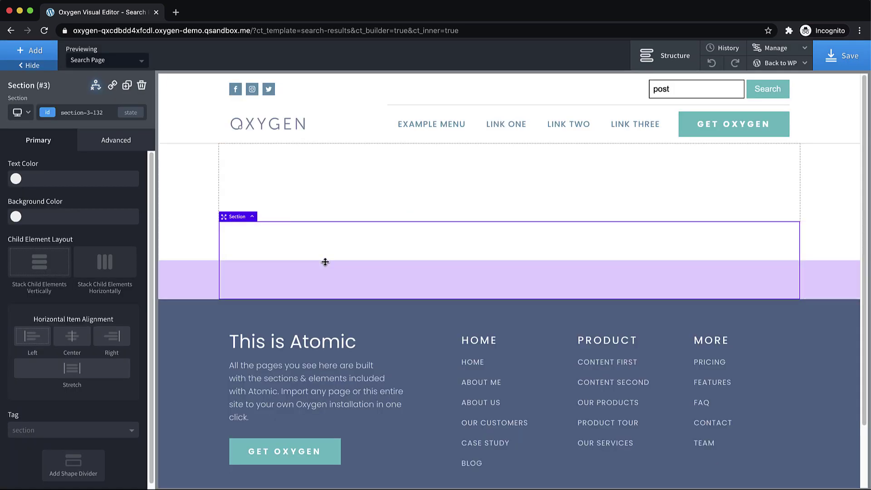
pyautogui.click(21, 55)
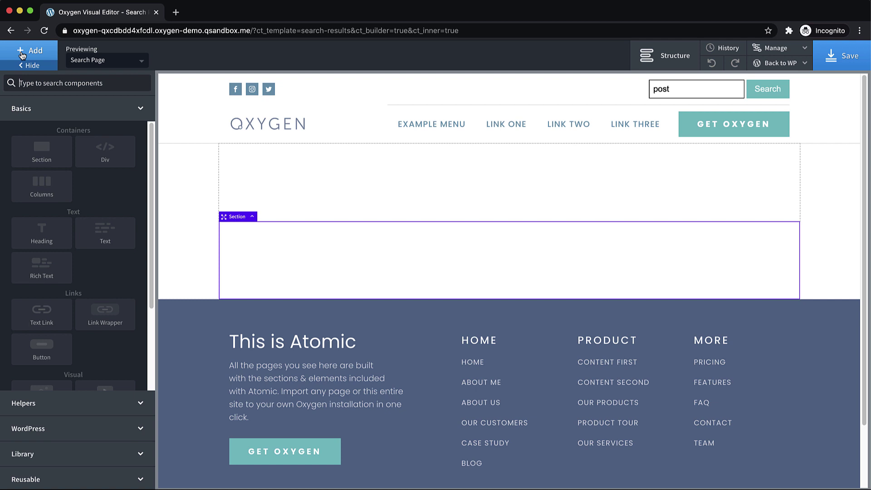
pyautogui.write('easy')
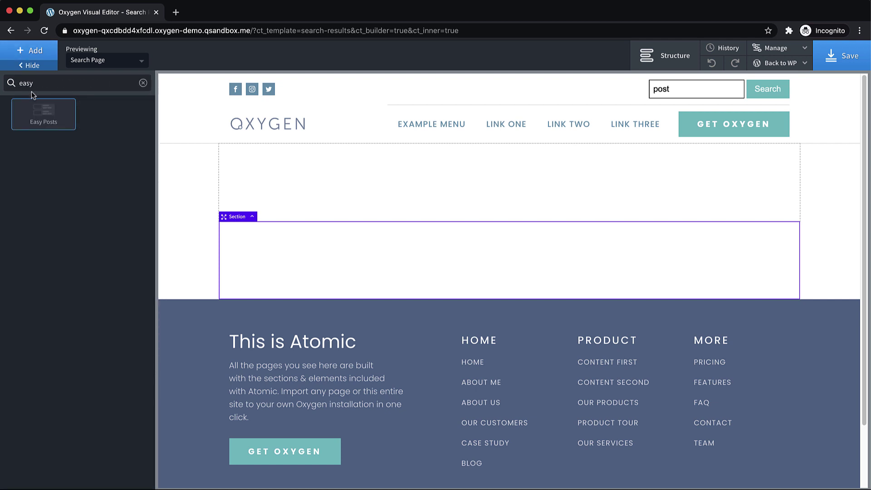
pyautogui.click(40, 113)
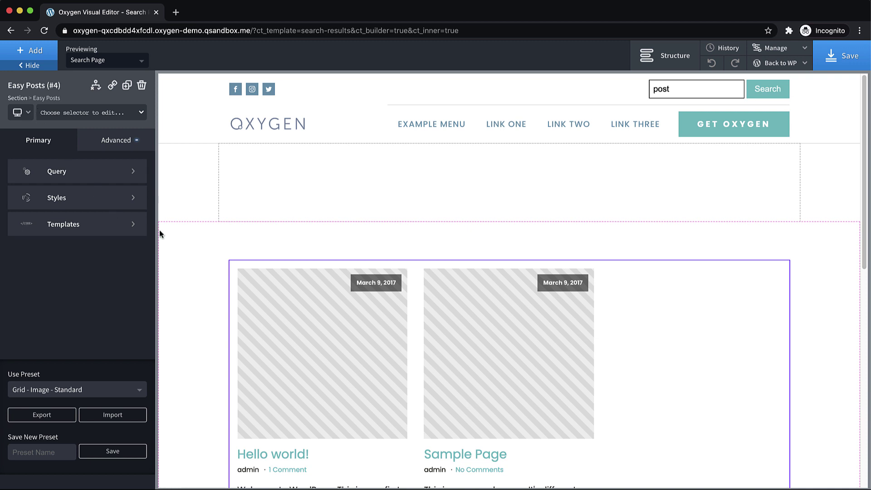
# Add an h2 heading 'Here are your results.' and move it above Easy Posts.
pyautogui.click(257, 233)
pyautogui.click(39, 52)
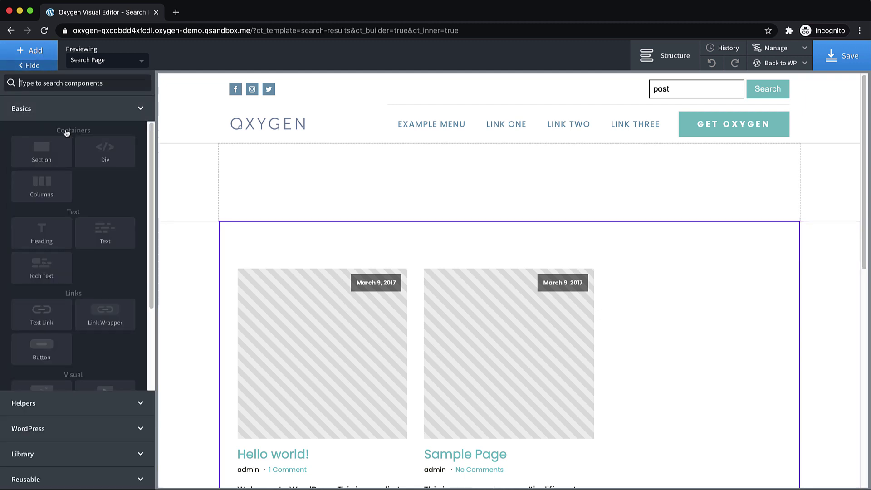
pyautogui.click(39, 227)
pyautogui.click(45, 330)
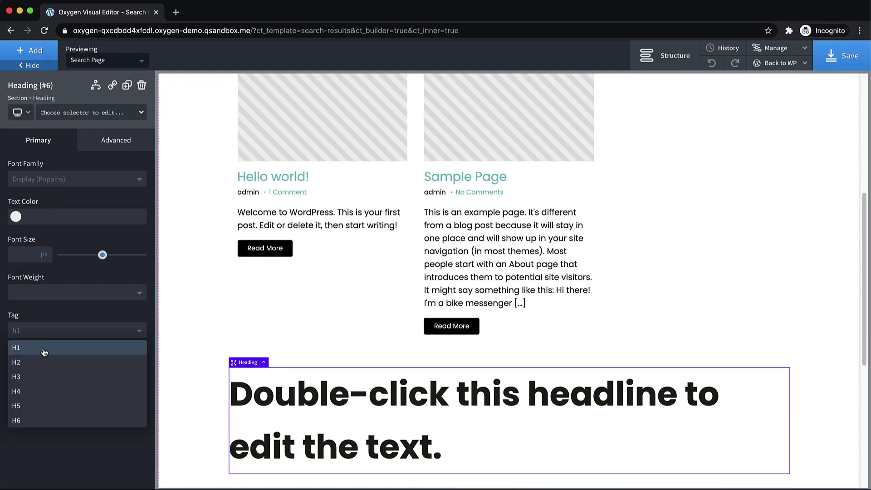
pyautogui.click(39, 365)
pyautogui.doubleClick(360, 387)
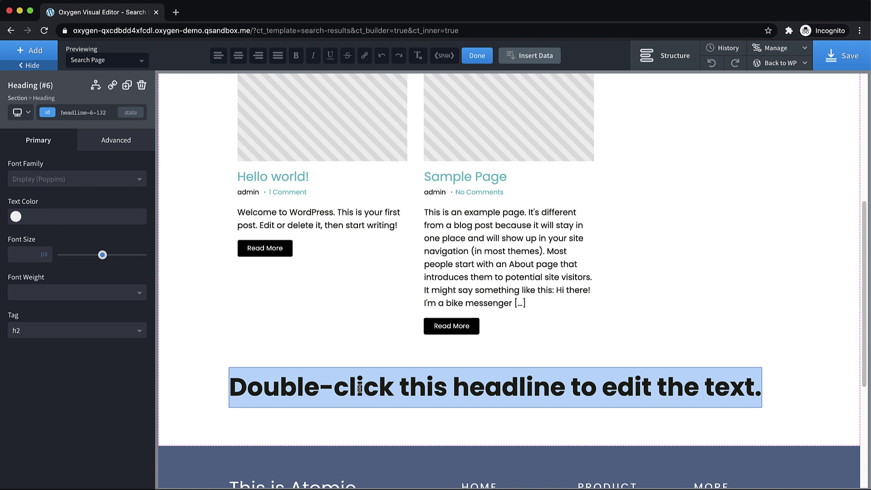
pyautogui.write('Here are your results.')
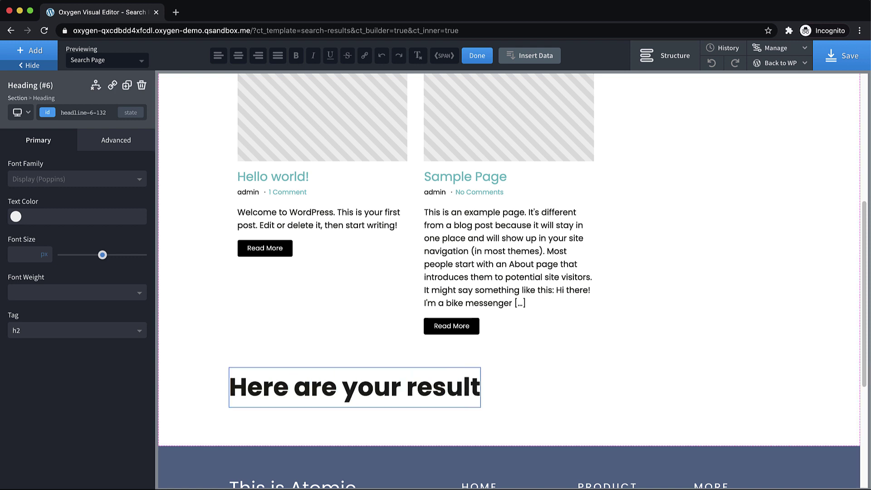
pyautogui.click(669, 56)
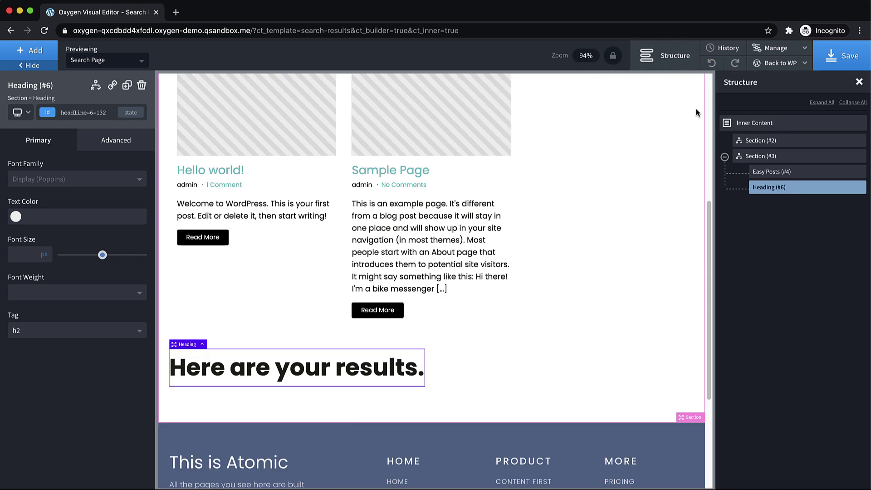
pyautogui.moveTo(777, 195); pyautogui.dragTo(776, 171)
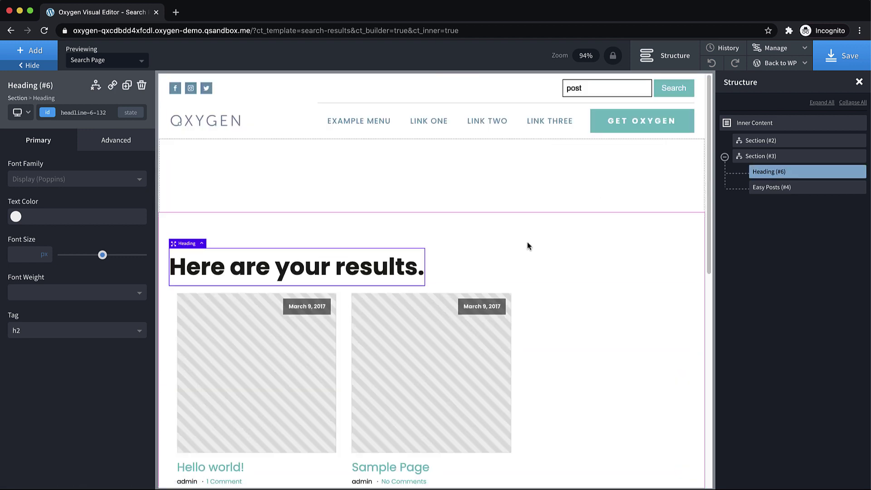
# Center the lower section's items, give the heading a 32px bottom margin, and save.
pyautogui.click(527, 245)
pyautogui.click(60, 335)
pyautogui.click(423, 270)
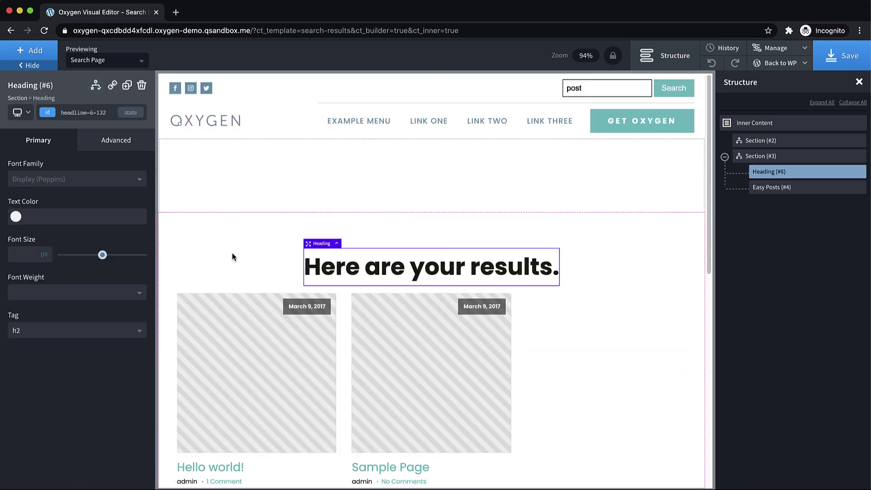
pyautogui.click(114, 141)
pyautogui.click(94, 199)
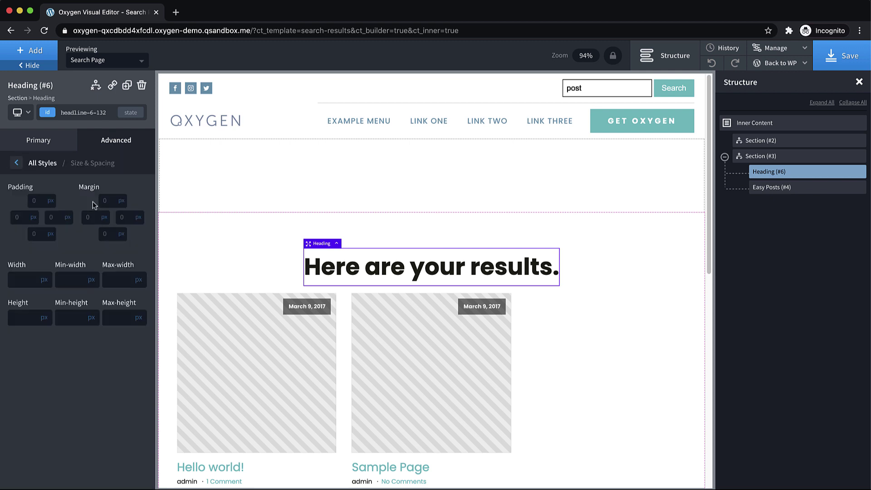
pyautogui.click(108, 232)
pyautogui.write('32')
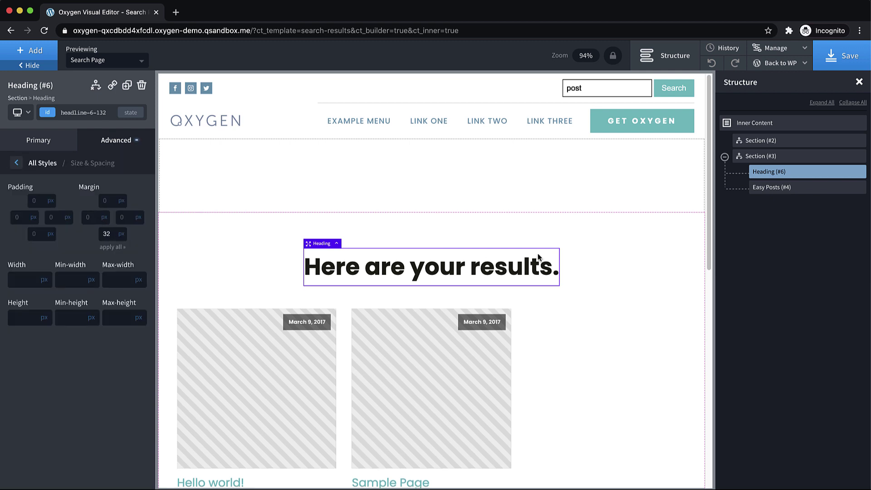
pyautogui.click(850, 58)
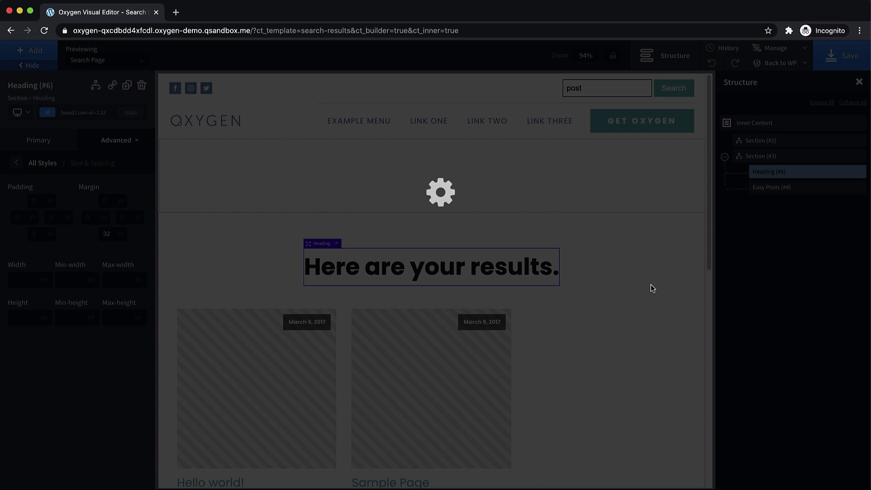
# Apply the 'List - Image on Left' preset to the Easy Posts element.
pyautogui.scroll(-4, 650, 284)
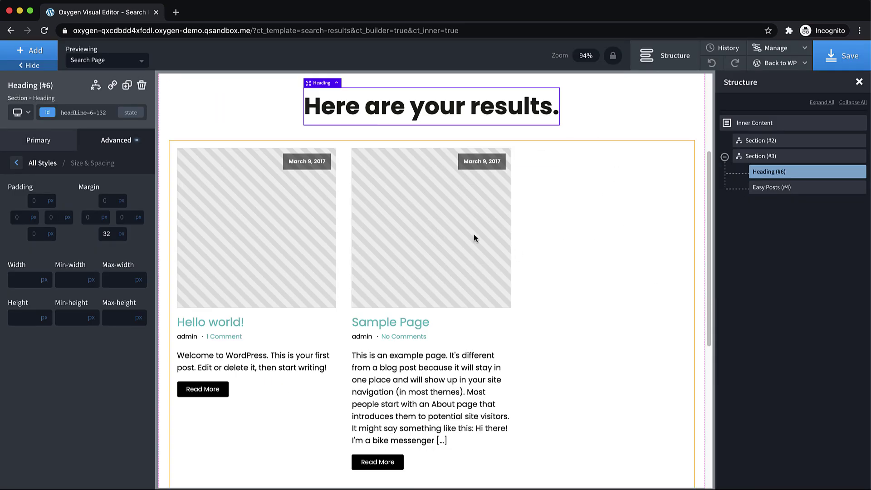
pyautogui.click(579, 213)
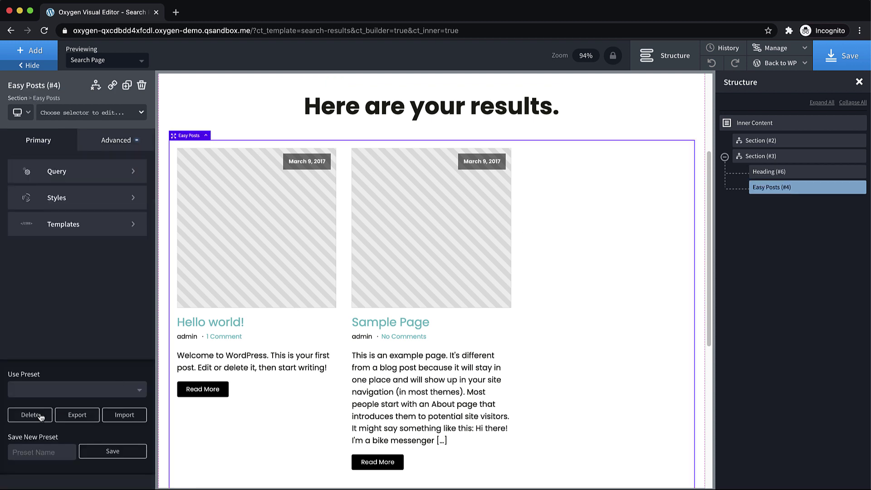
pyautogui.click(72, 386)
pyautogui.scroll(-3, 133, 355)
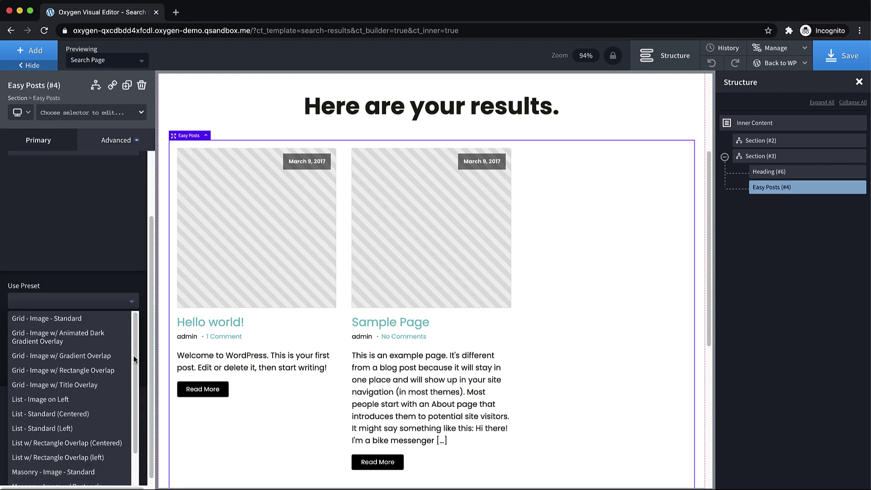
pyautogui.click(53, 392)
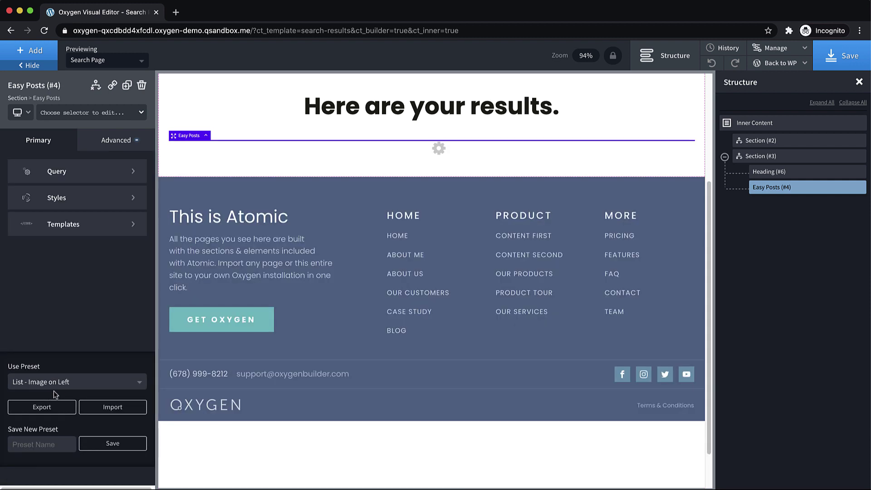
pyautogui.scroll(5, 515, 354)
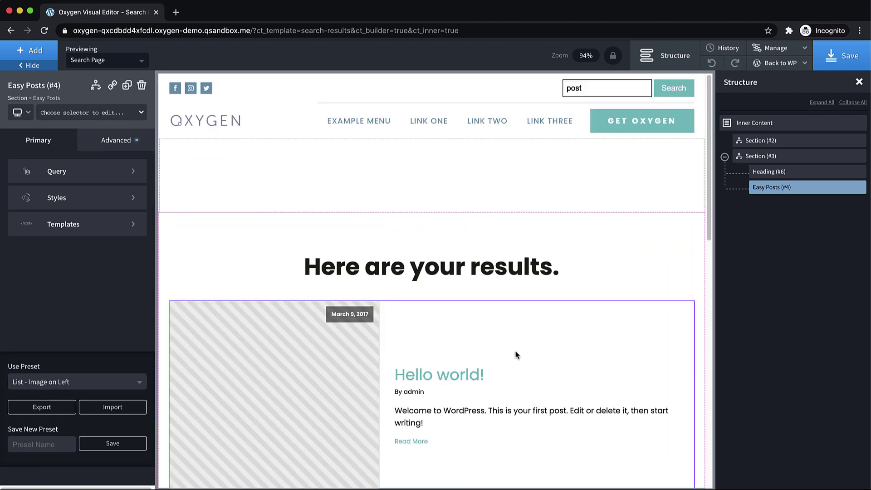
# Duplicate the results heading into the centred top section, reading 'I'm sorry, but there are no results.'.
pyautogui.click(849, 58)
pyautogui.click(516, 183)
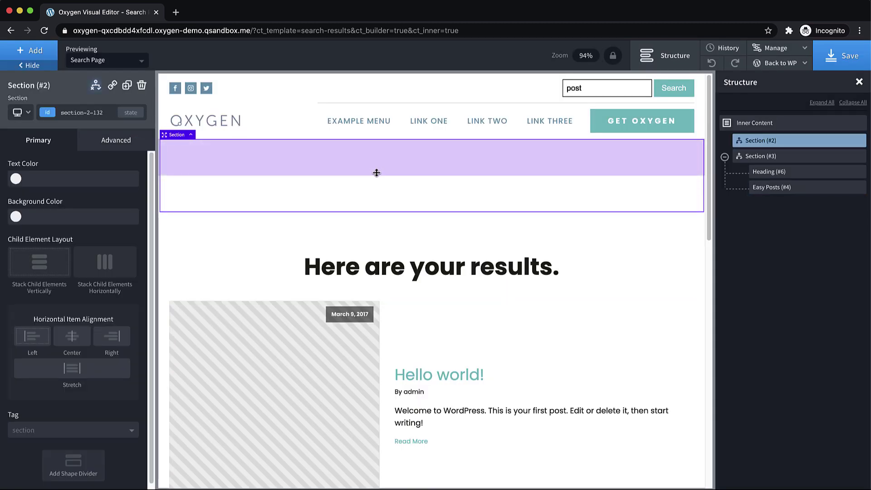
pyautogui.click(411, 268)
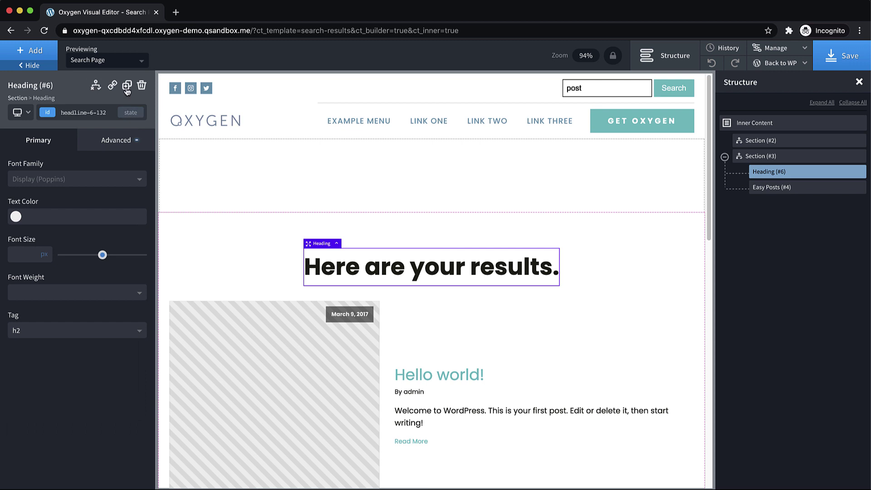
pyautogui.click(127, 85)
pyautogui.moveTo(382, 319); pyautogui.dragTo(396, 175)
pyautogui.click(498, 211)
pyautogui.click(60, 336)
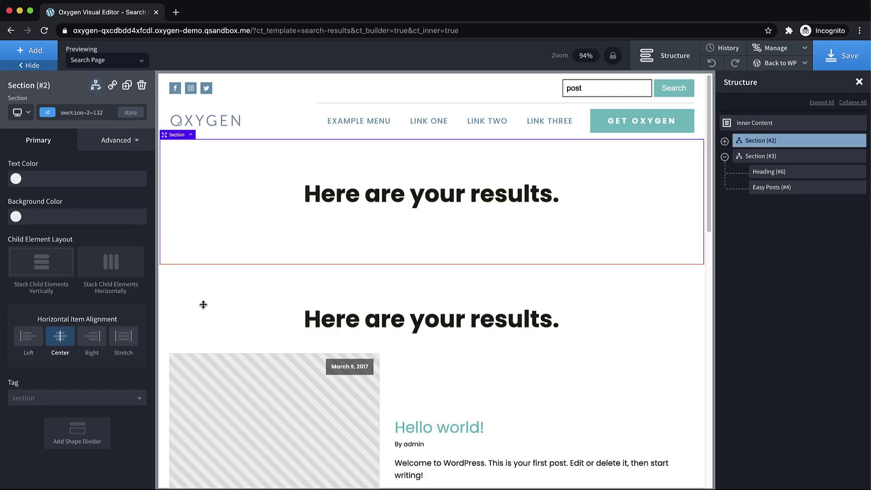
pyautogui.doubleClick(429, 204)
pyautogui.write("I'm")
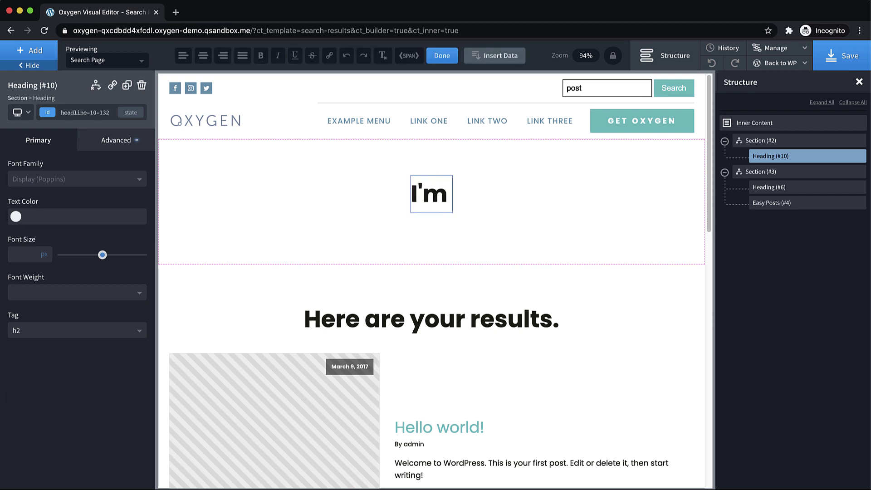
pyautogui.write(' sorry, but there are no results.')
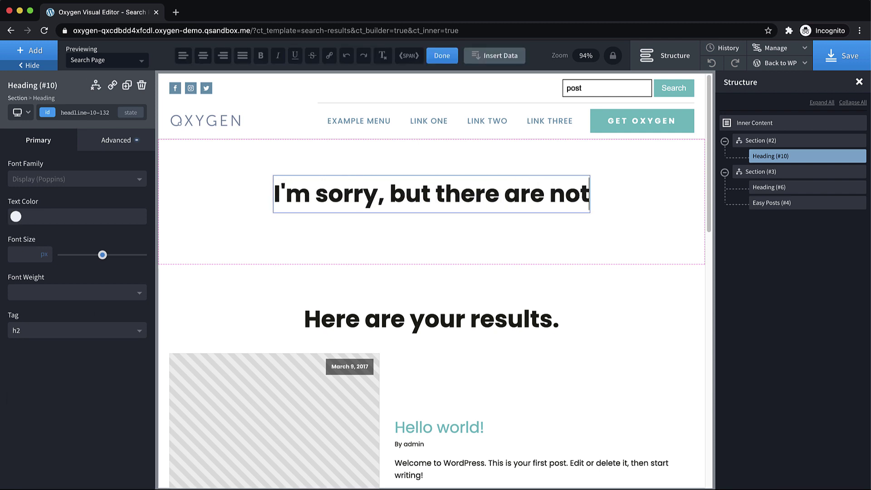
pyautogui.click(414, 239)
# Add a text block below it reading 'Maybe check these posts out instead.'.
pyautogui.click(43, 51)
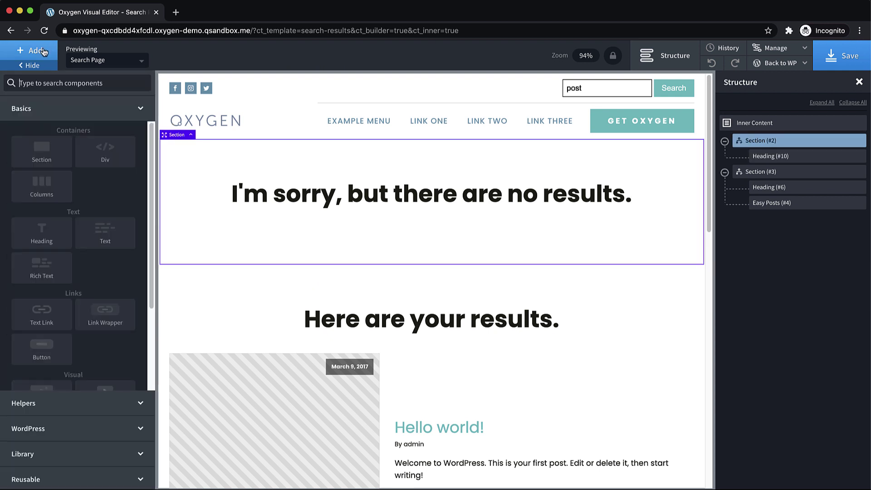
pyautogui.click(108, 235)
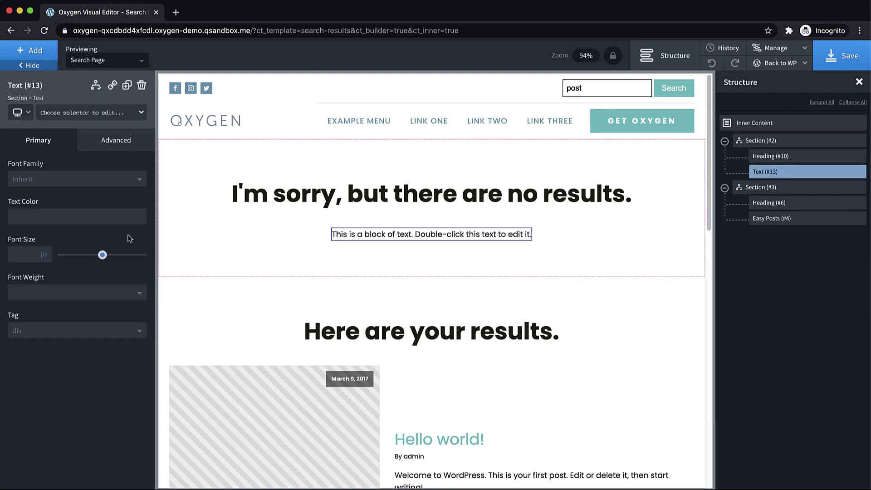
pyautogui.doubleClick(395, 233)
pyautogui.write('Maybe che')
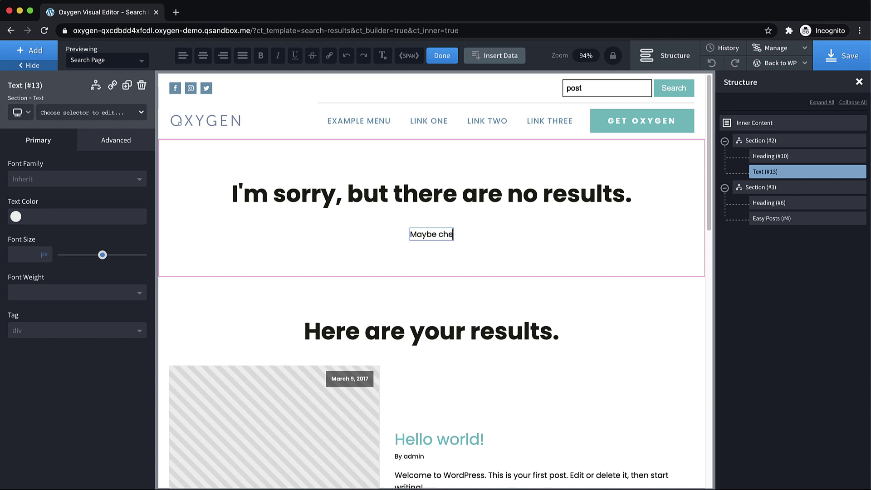
pyautogui.write('ck these posts out instead.')
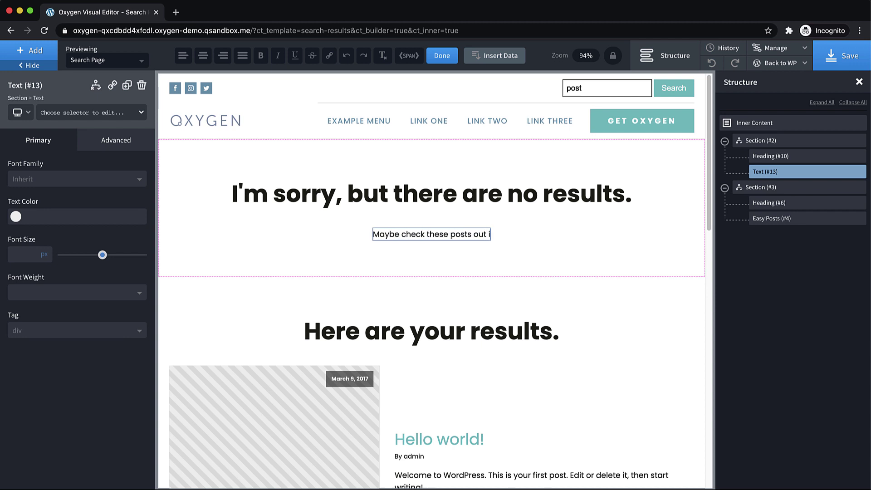
pyautogui.click(561, 263)
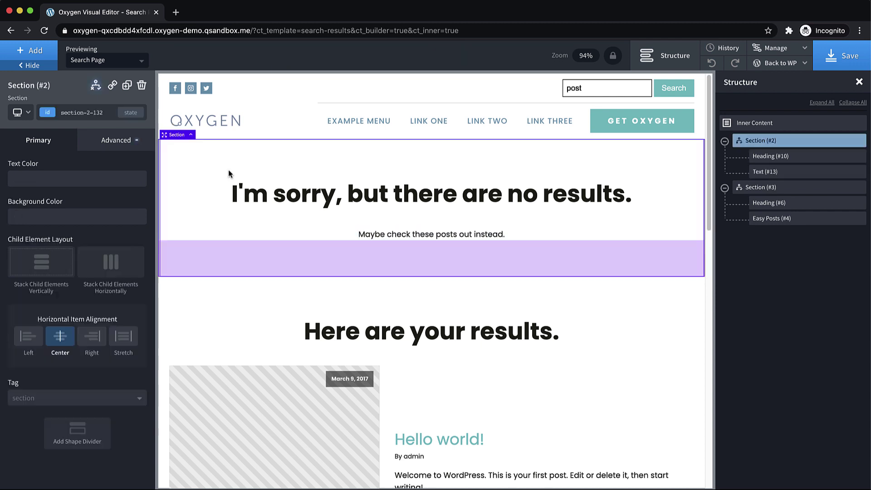
pyautogui.click(29, 51)
# Add an Easy Posts grid to the top section with a custom query for post type 'post'.
pyautogui.write('eas')
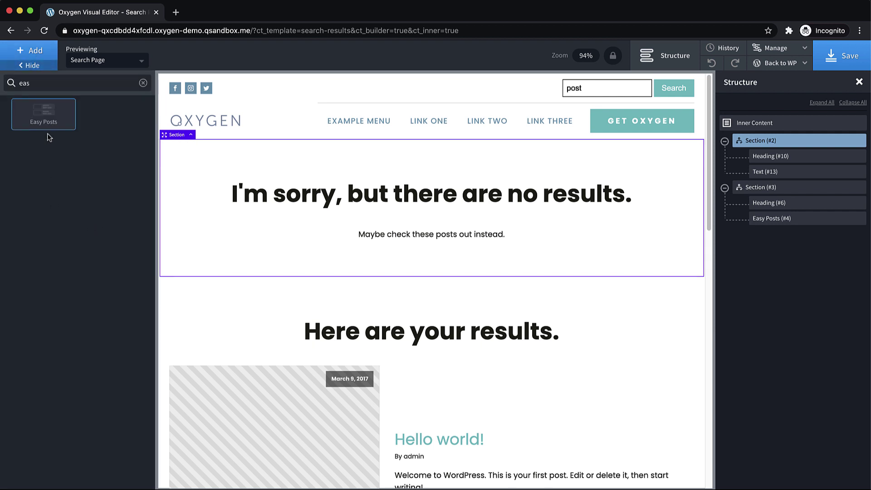
pyautogui.click(43, 115)
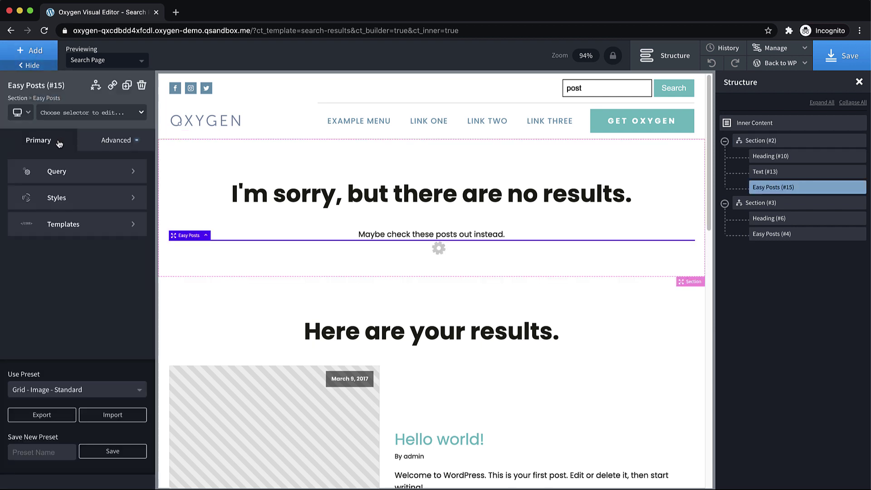
pyautogui.click(77, 177)
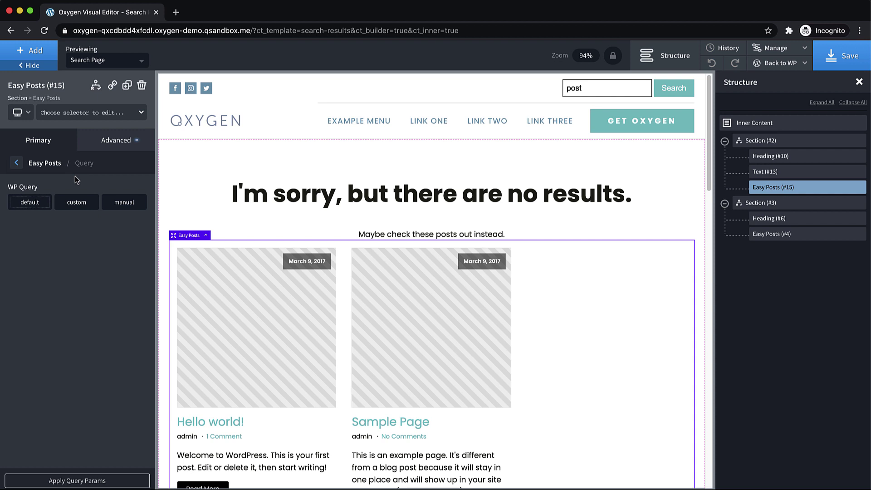
pyautogui.click(73, 203)
pyautogui.click(68, 229)
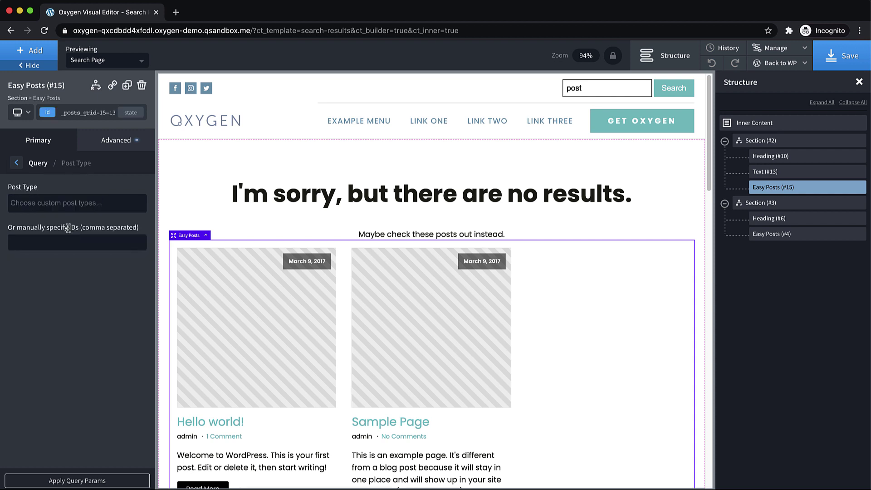
pyautogui.click(62, 202)
pyautogui.click(49, 220)
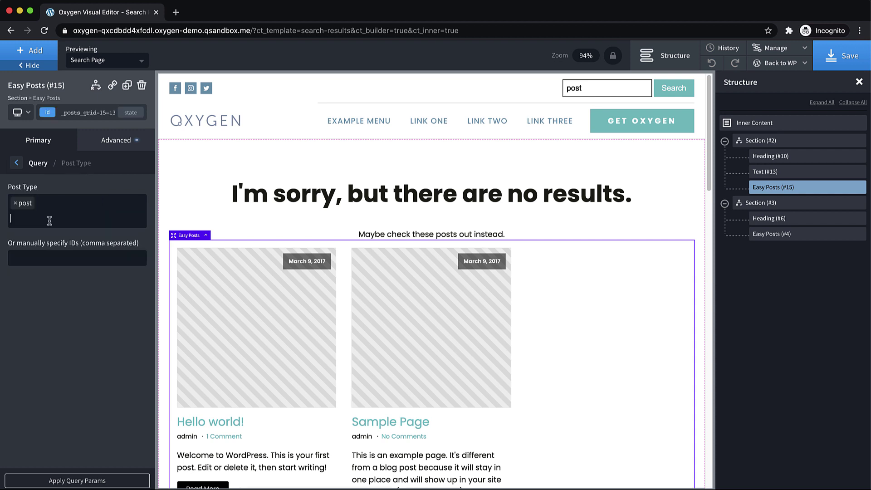
# Set the query's post count to 3 and apply the query params.
pyautogui.click(17, 164)
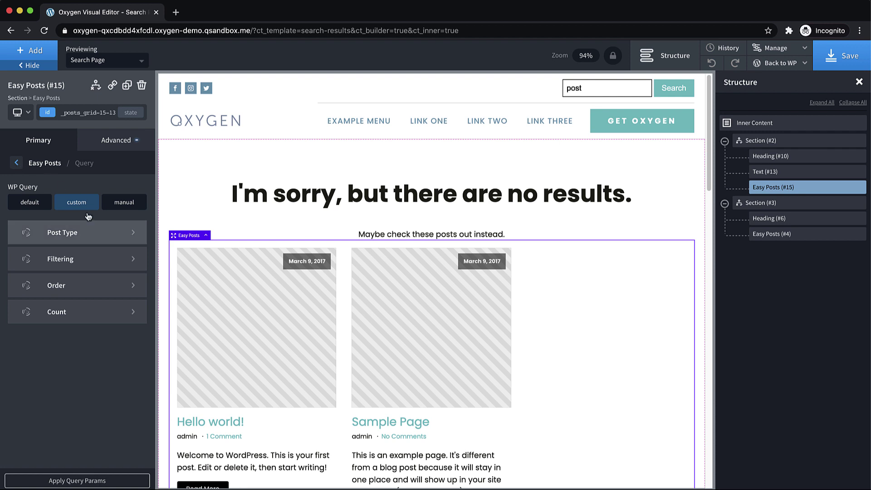
pyautogui.click(73, 311)
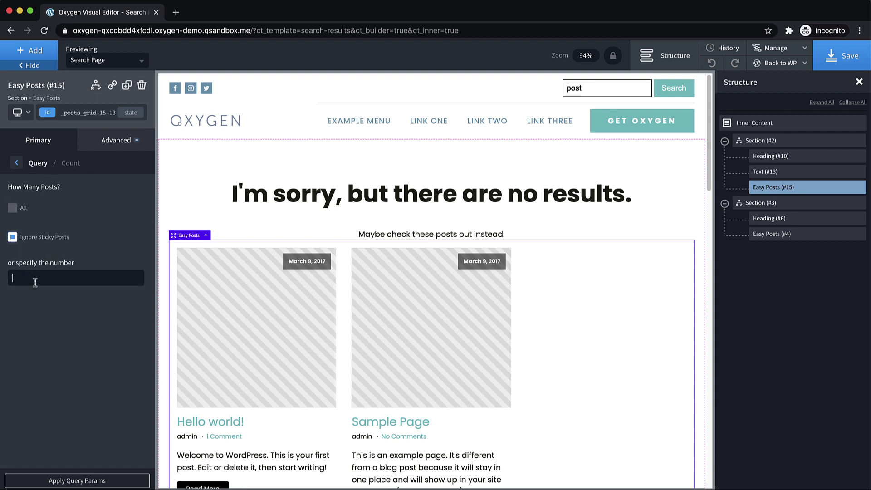
pyautogui.click(70, 481)
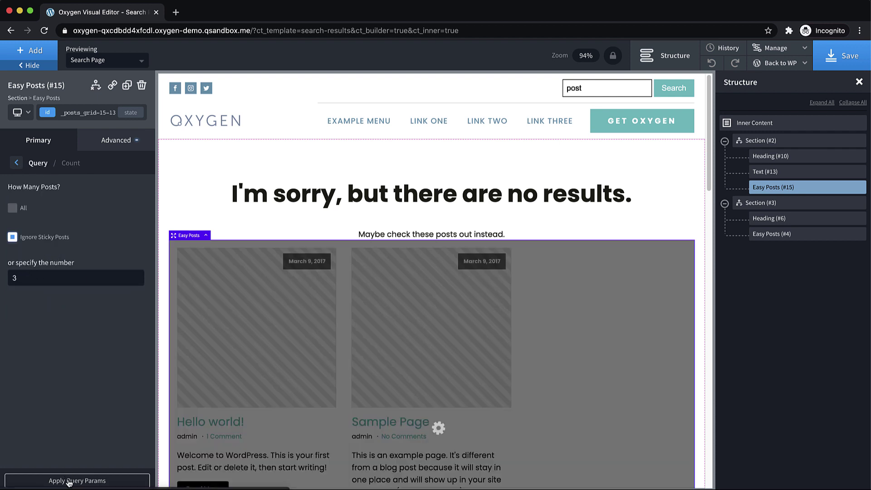
pyautogui.scroll(-3, 551, 303)
pyautogui.scroll(3, 552, 303)
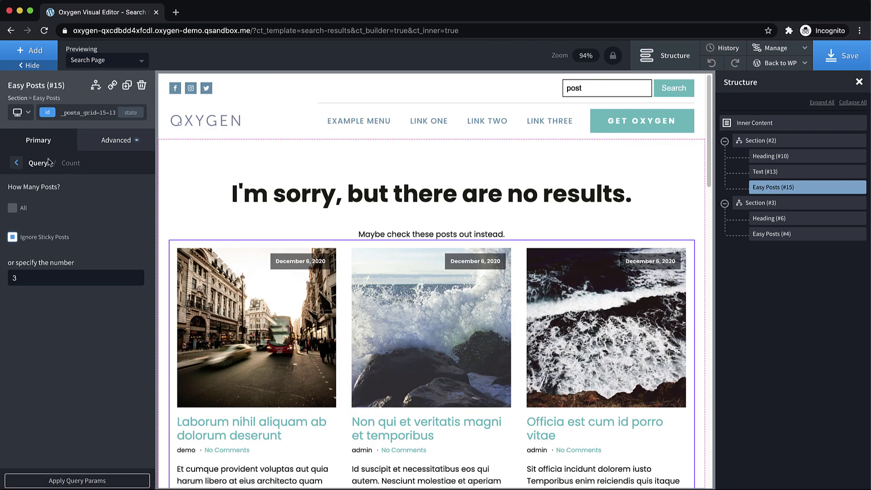
pyautogui.click(16, 163)
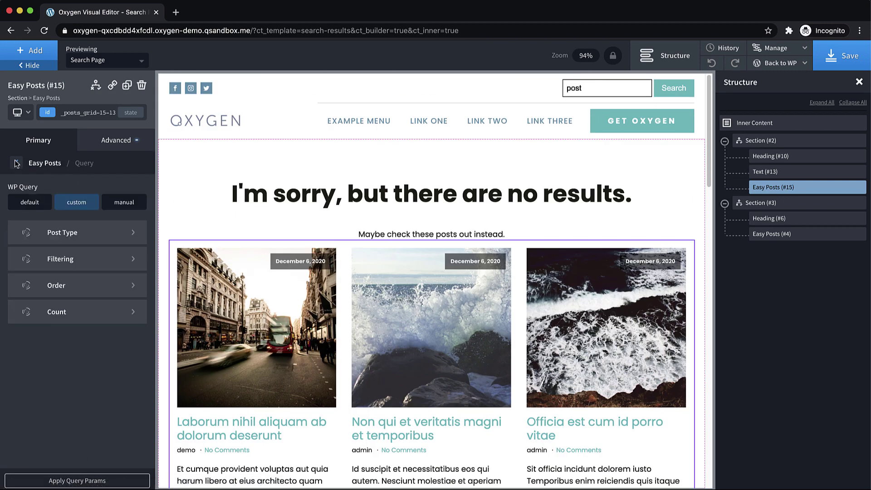
# Replace the grid's query params with post_type=post&posts_per_page=3&no_found_rows=true&orderby=rand.
pyautogui.click(123, 204)
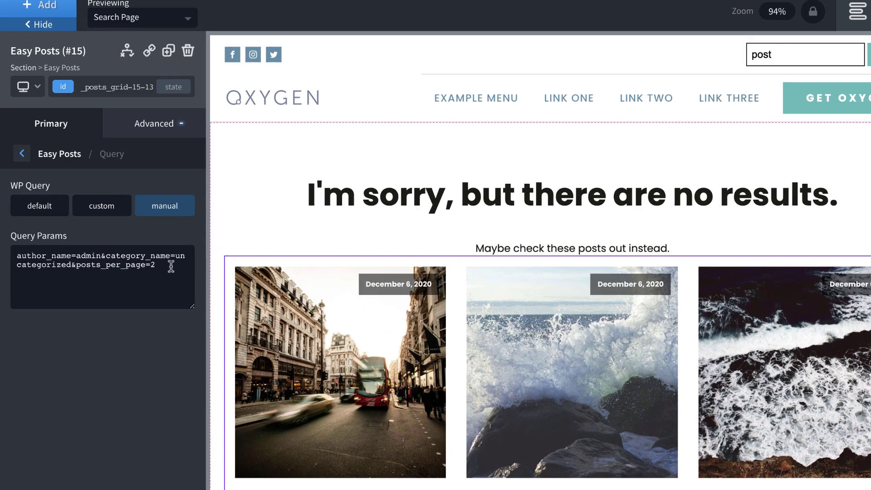
pyautogui.moveTo(112, 252); pyautogui.dragTo(14, 232)
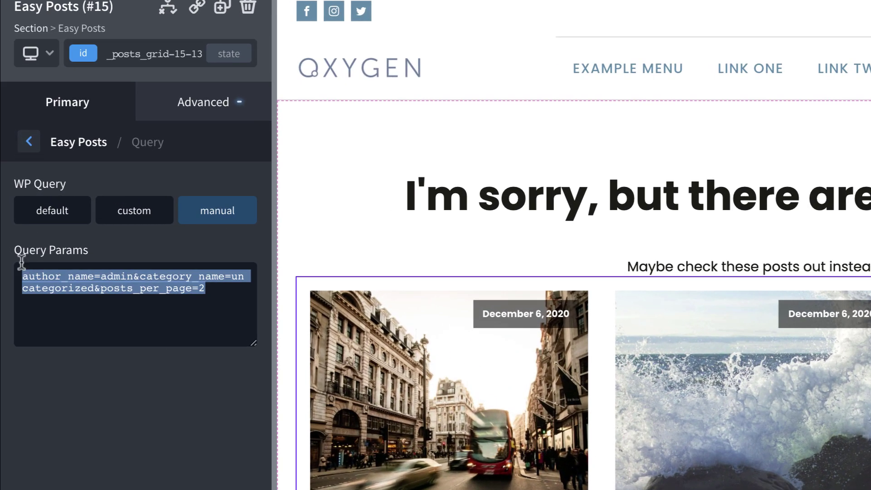
pyautogui.write('post_typ')
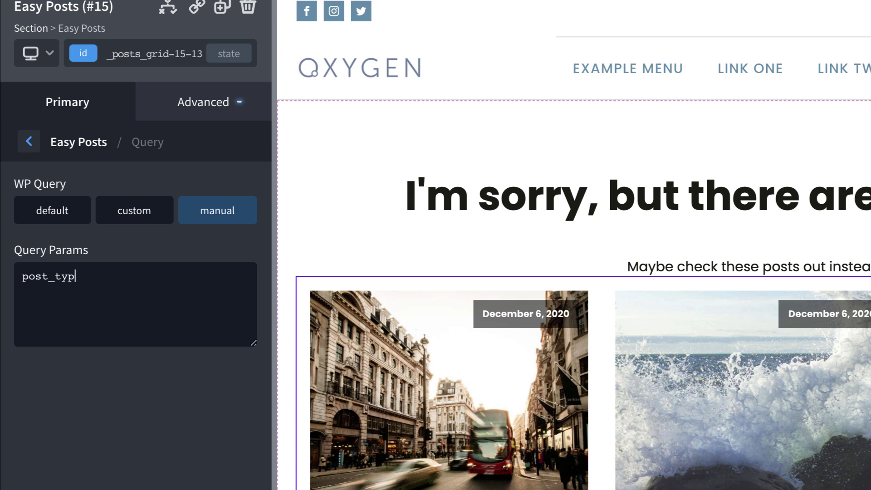
pyautogui.write('e=post&posts_per_page=')
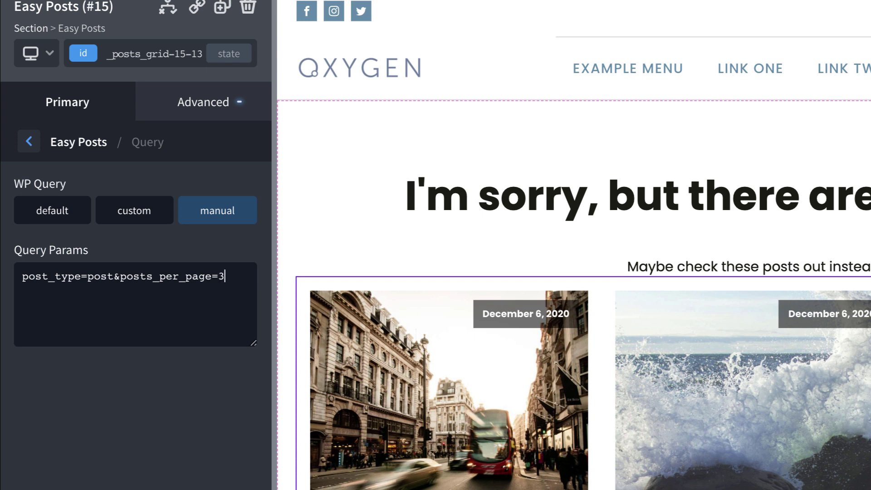
pyautogui.write('3&no_found_rows=true')
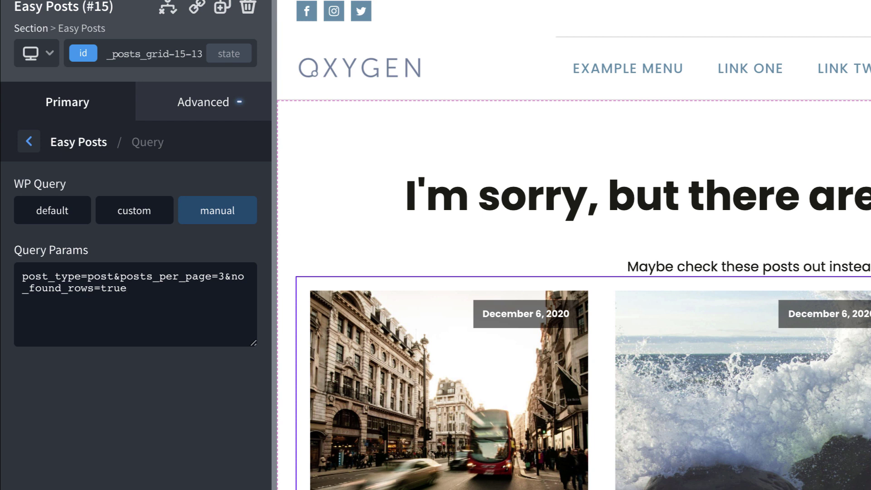
pyautogui.write('&orderby=rand')
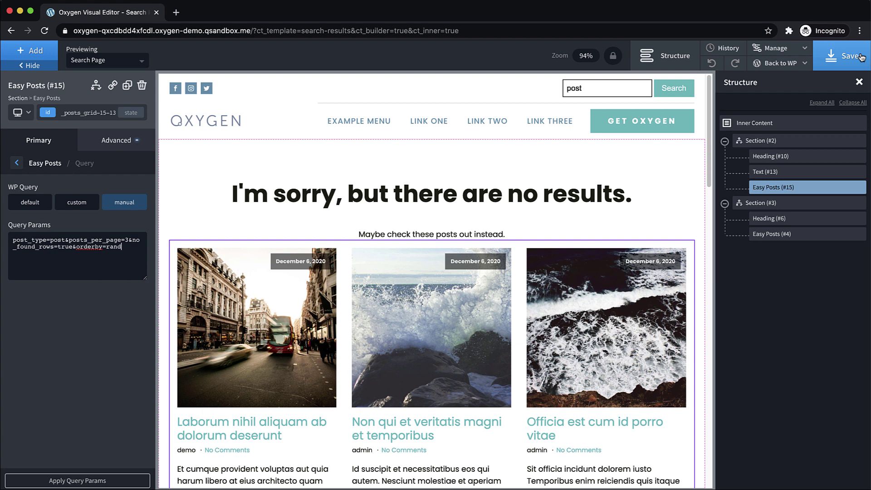
# Apply the query several times to confirm three random posts change each time.
pyautogui.click(121, 480)
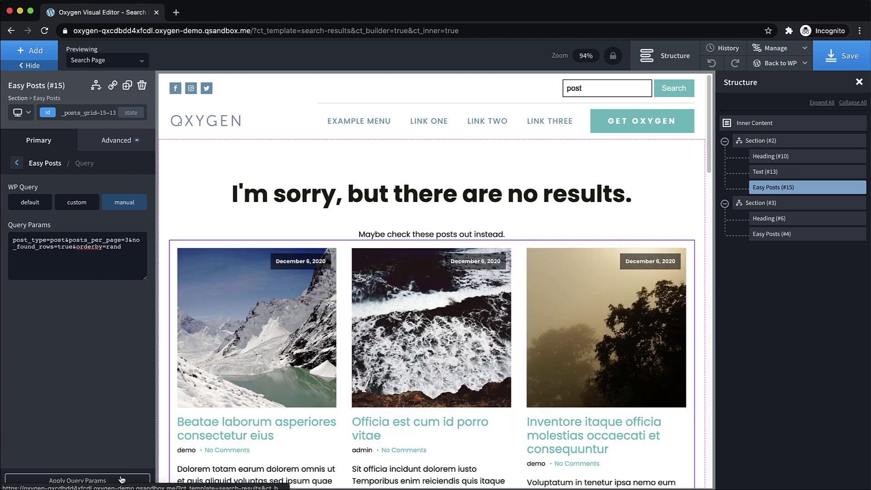
pyautogui.click(119, 480)
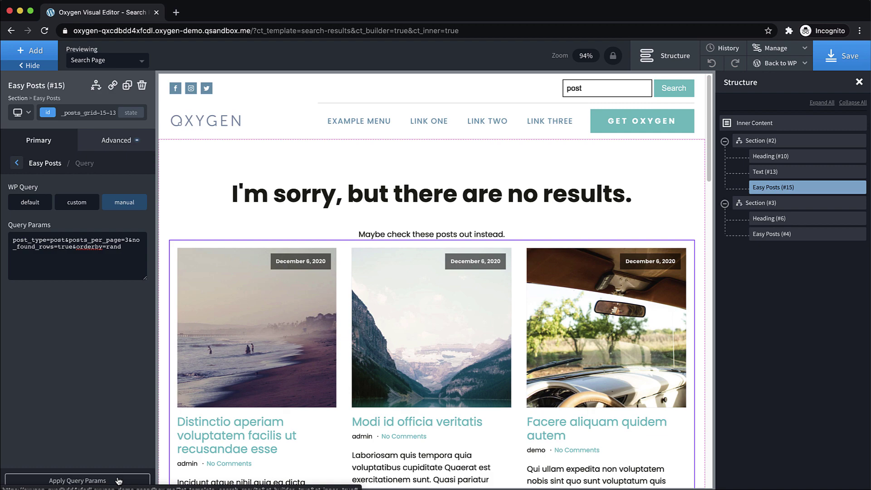
pyautogui.click(118, 480)
pyautogui.scroll(-2, 445, 292)
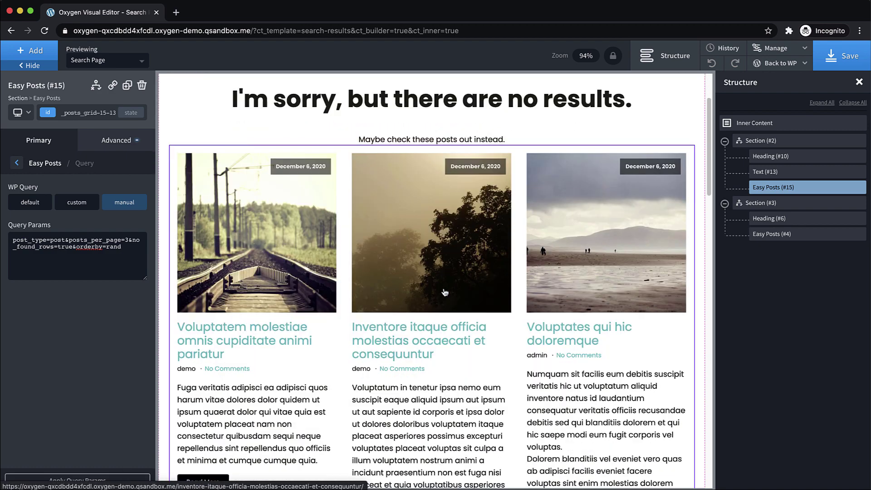
pyautogui.scroll(2, 444, 292)
pyautogui.scroll(-4, 443, 291)
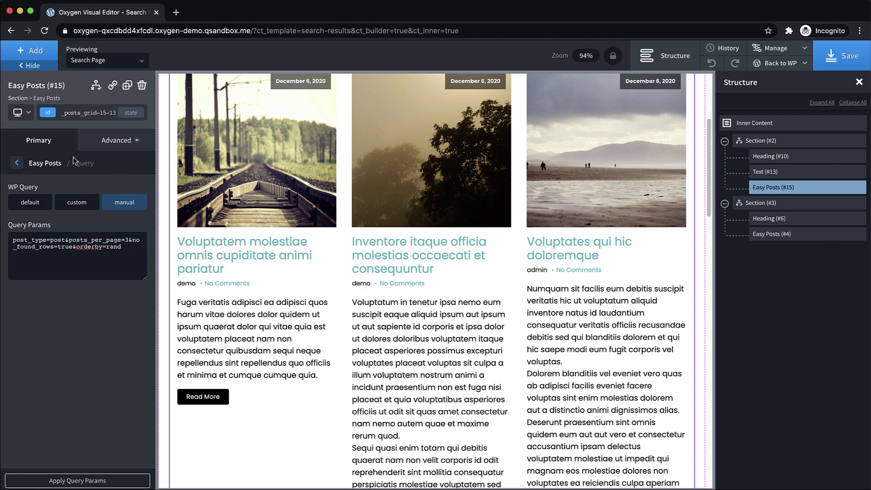
# Delete the oxy-post-content excerpt div from the Easy Posts template PHP and apply the code.
pyautogui.click(17, 163)
pyautogui.click(72, 224)
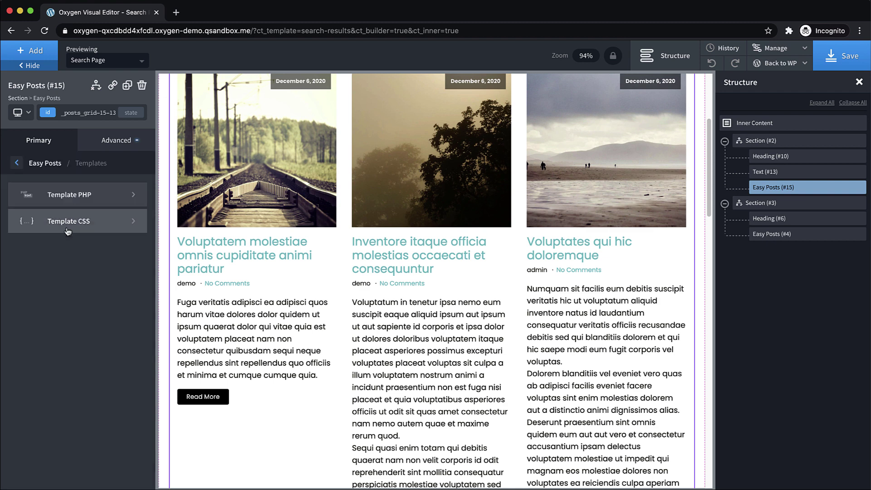
pyautogui.click(72, 195)
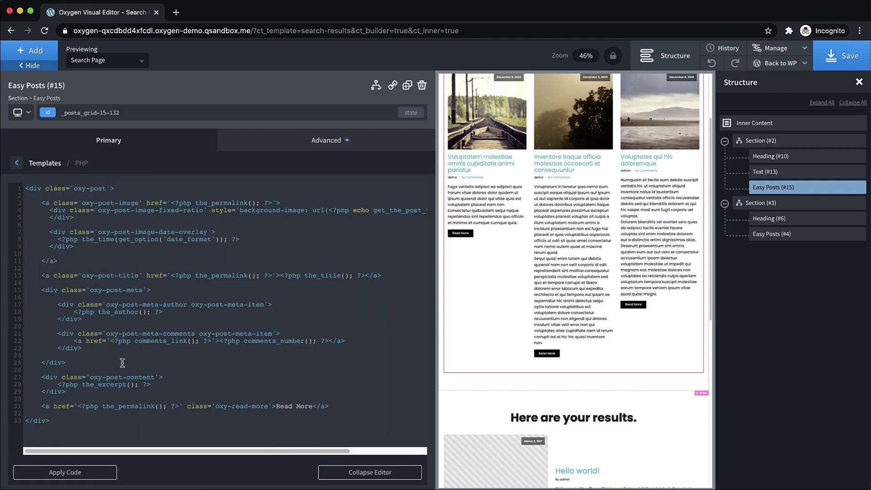
pyautogui.moveTo(72, 392); pyautogui.dragTo(16, 369)
pyautogui.press('BackSpace')
pyautogui.press('BackSpace')
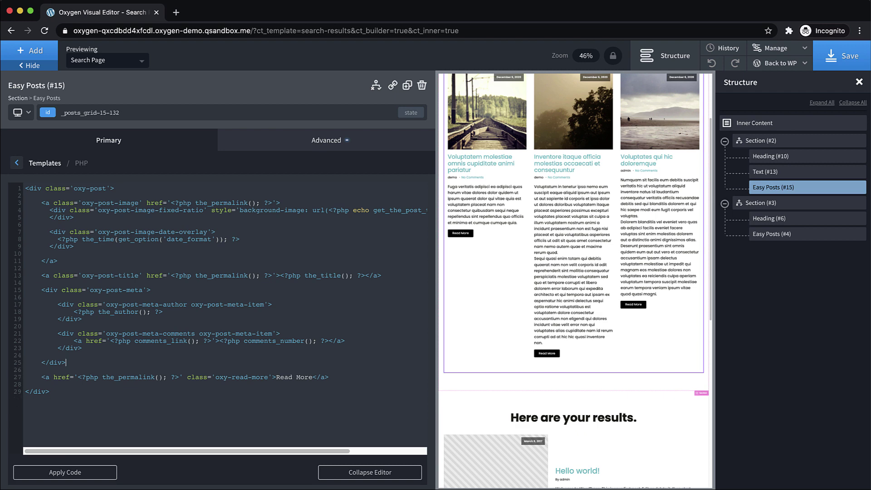
pyautogui.click(68, 471)
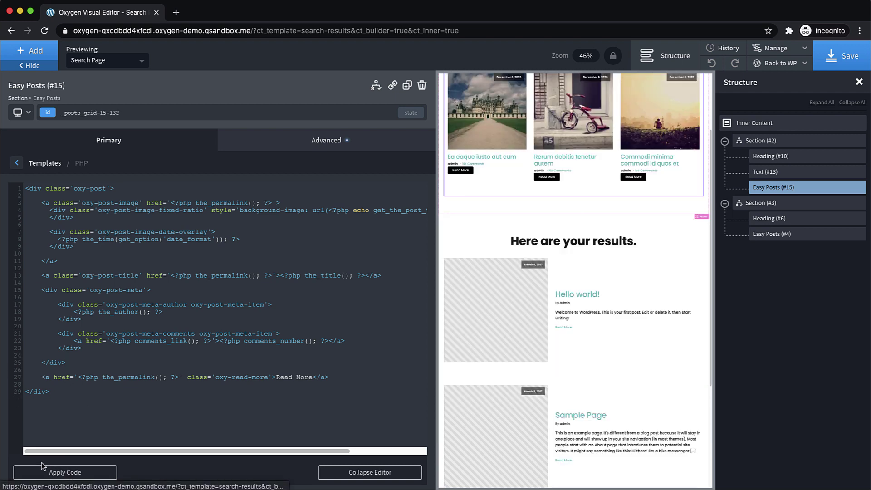
pyautogui.scroll(4, 660, 222)
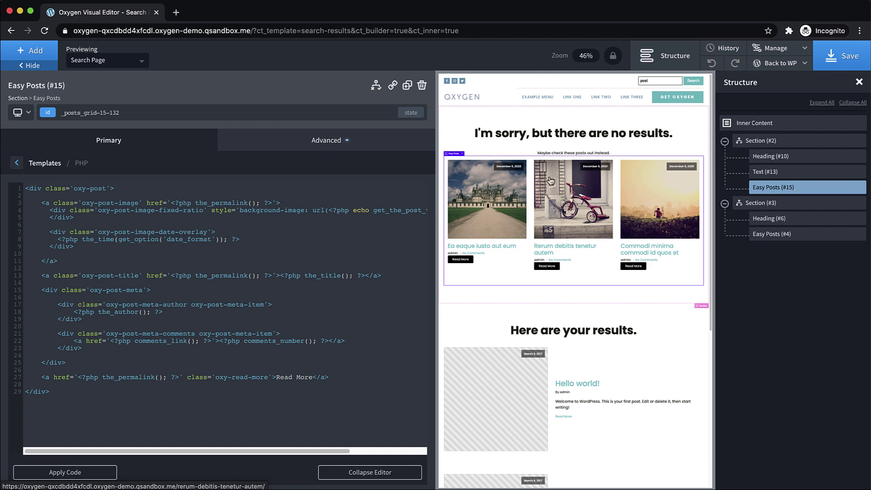
pyautogui.click(566, 153)
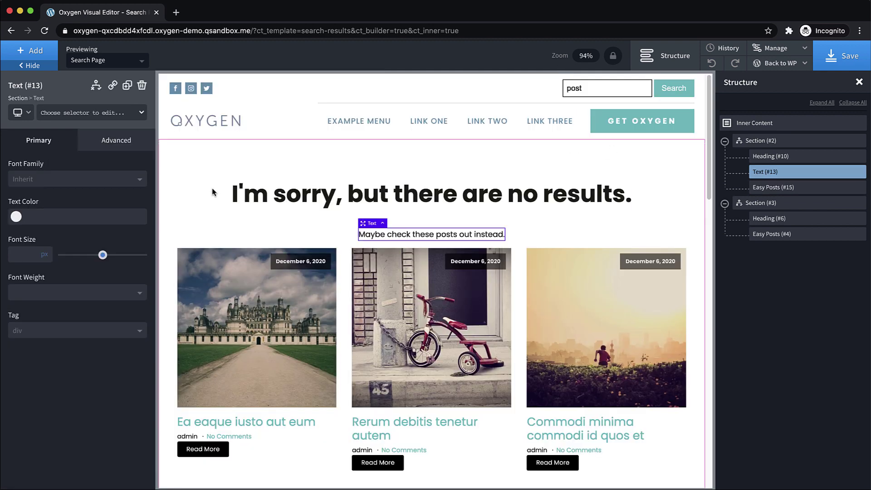
# Give the 'Maybe check these posts out instead.' text a 32px bottom margin.
pyautogui.click(116, 142)
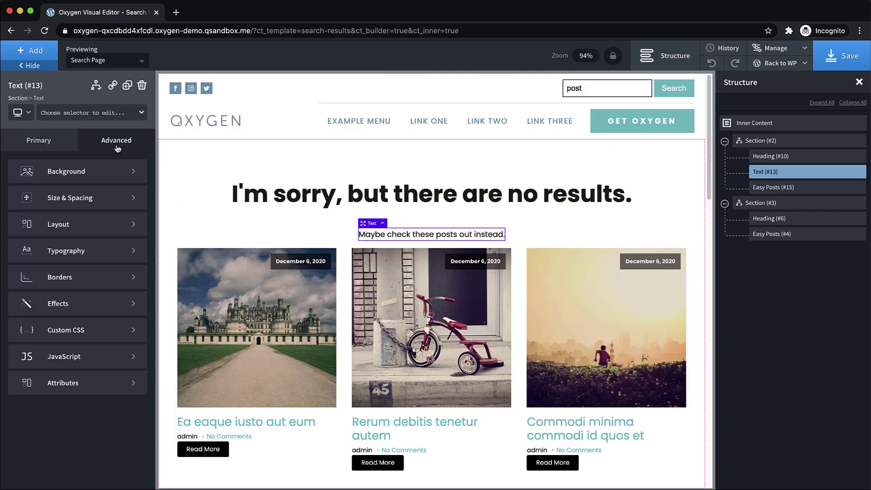
pyautogui.click(88, 197)
pyautogui.write('32')
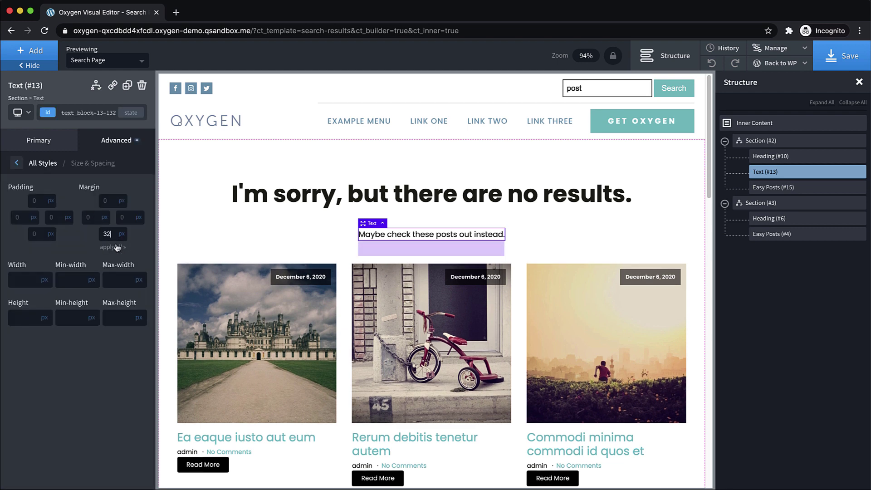
pyautogui.scroll(-1, 680, 234)
pyautogui.scroll(-3, 681, 234)
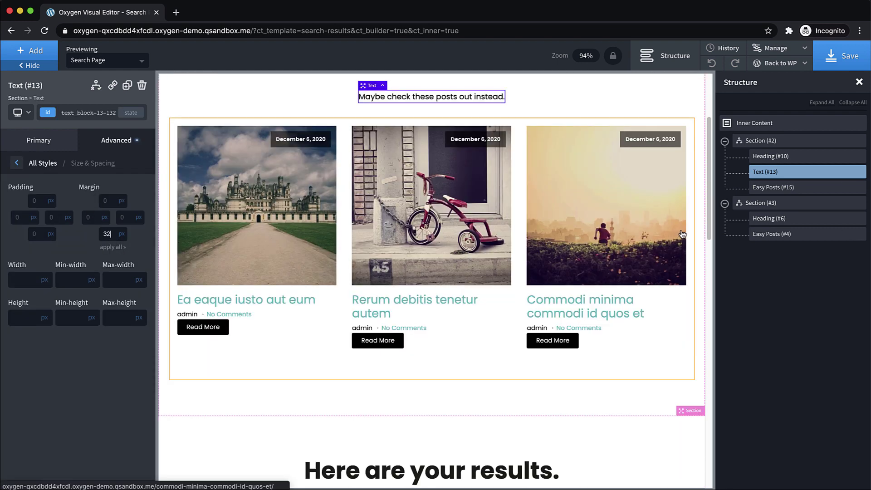
pyautogui.scroll(4, 690, 233)
# Select the no-results section and save the template.
pyautogui.click(771, 141)
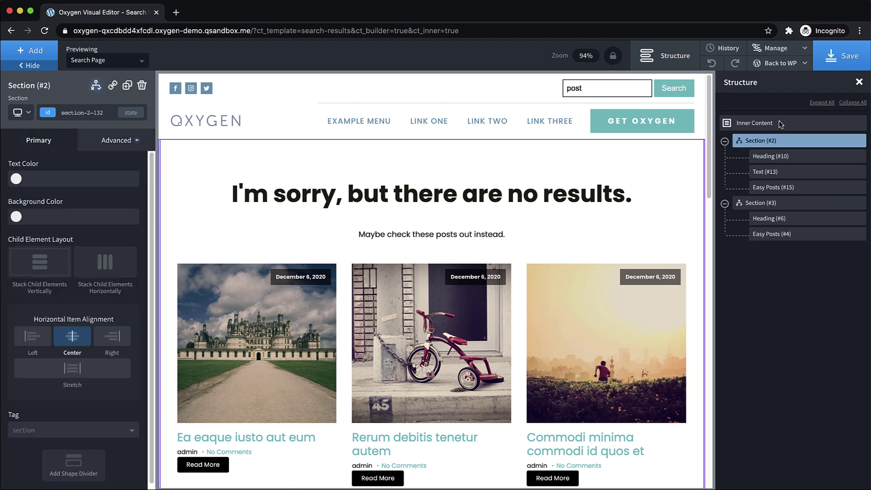
pyautogui.click(838, 73)
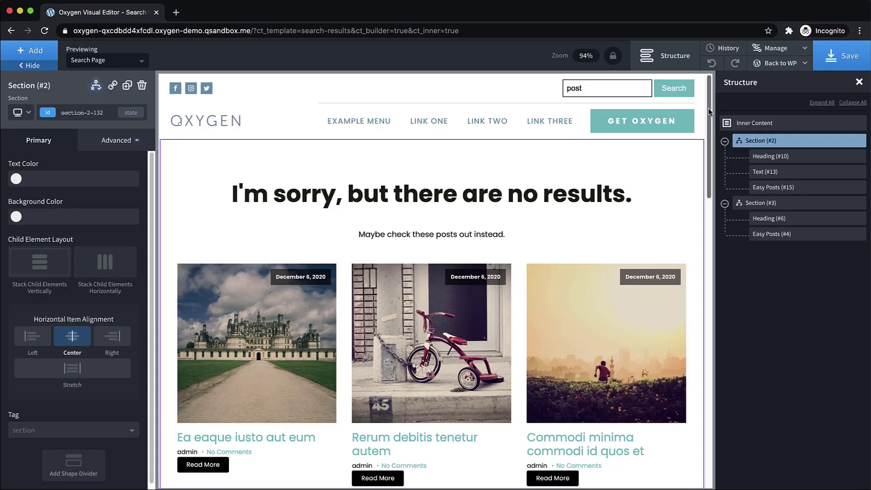
pyautogui.scroll(-15, 700, 227)
pyautogui.scroll(-3, 694, 308)
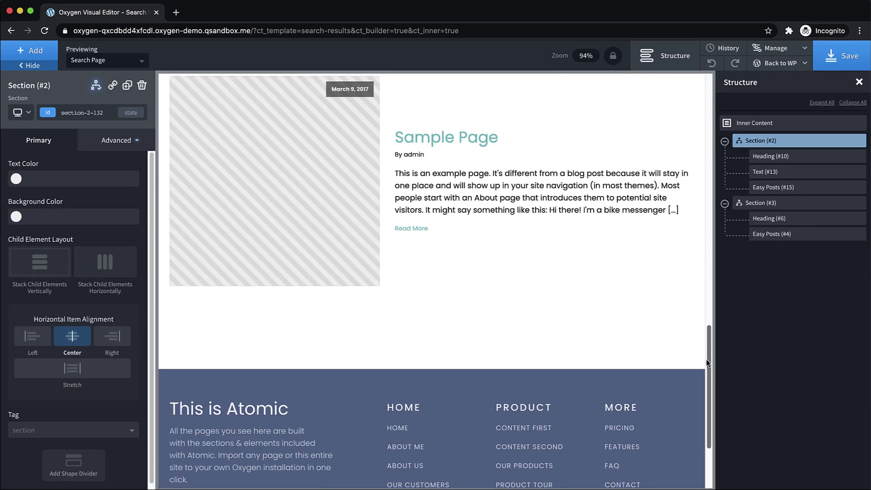
pyautogui.scroll(20, 694, 272)
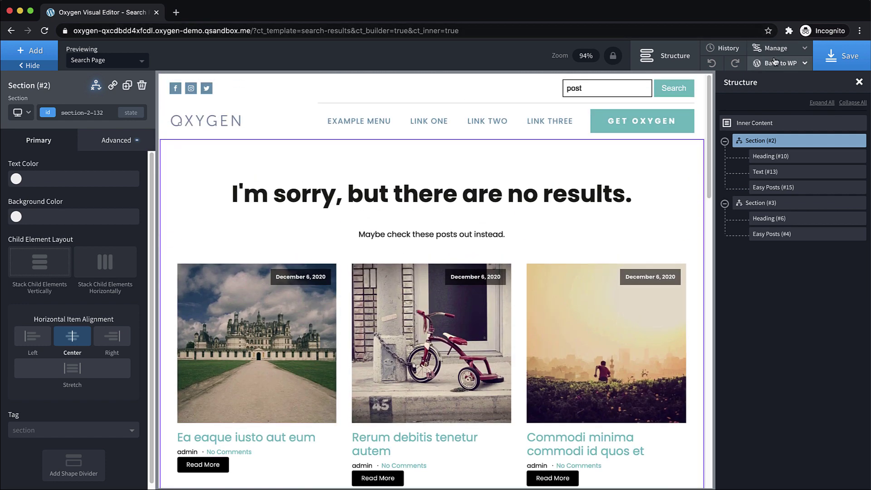
# Open the site frontend in a new browser tab and switch to it.
pyautogui.moveTo(780, 63)
pyautogui.rightClick(767, 97)
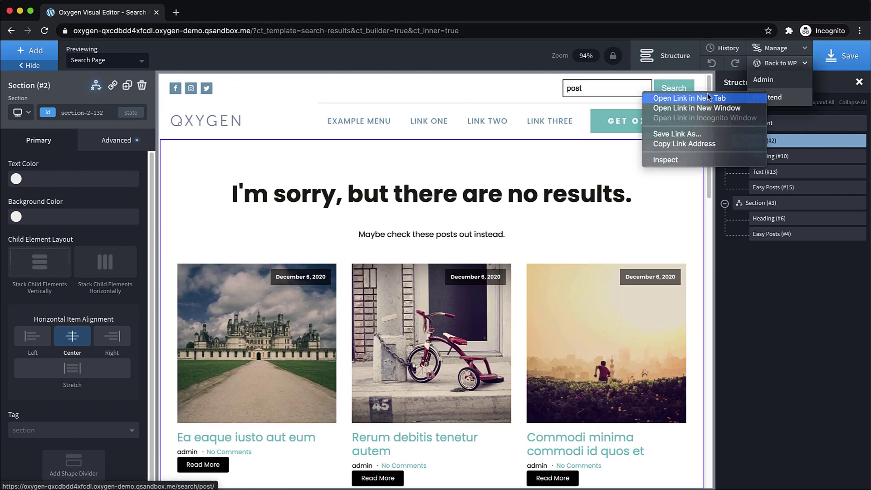
pyautogui.click(761, 98)
pyautogui.click(205, 13)
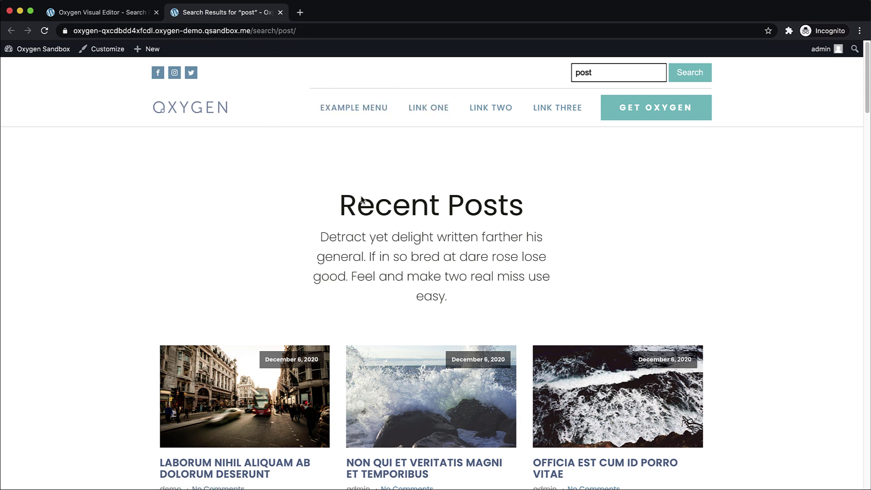
pyautogui.scroll(-4, 348, 278)
pyautogui.scroll(4, 348, 278)
# Search the frontend for 'spaghetti'.
pyautogui.moveTo(605, 72); pyautogui.dragTo(565, 72)
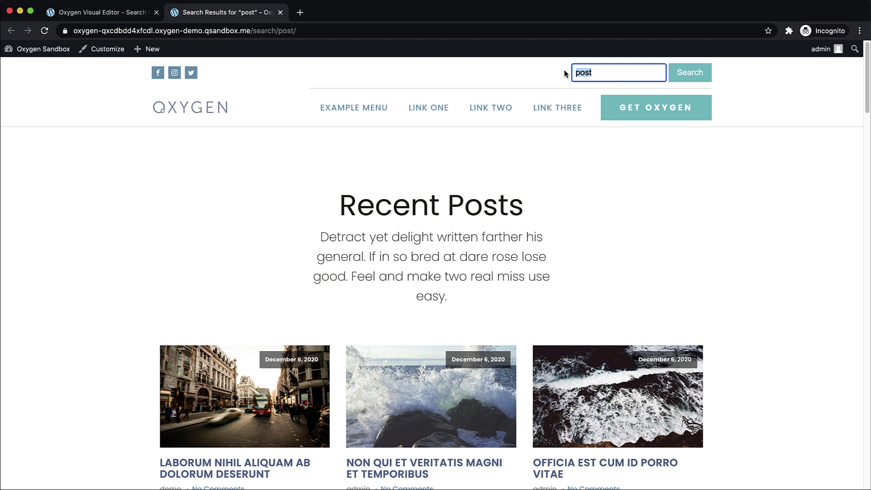
pyautogui.press('BackSpace')
pyautogui.write('spaghetti')
pyautogui.click(690, 76)
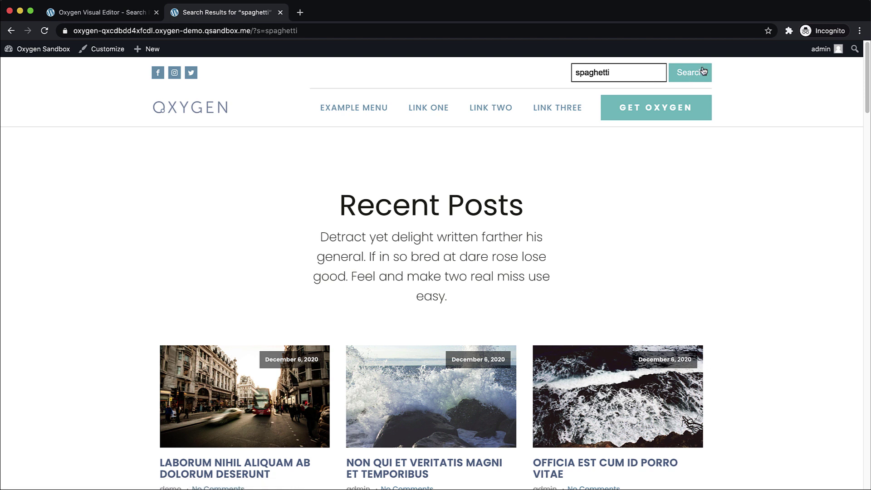
# Save the template in Oxygen and go to its WordPress admin edit page.
pyautogui.click(80, 16)
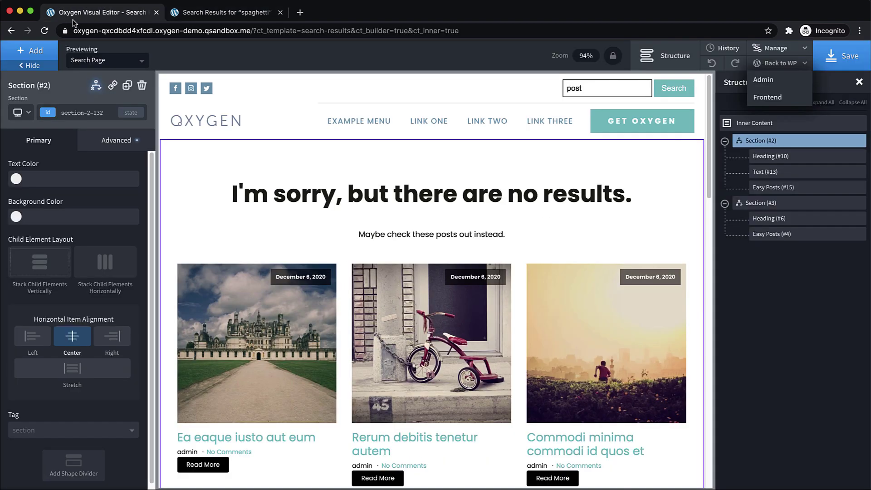
pyautogui.click(832, 62)
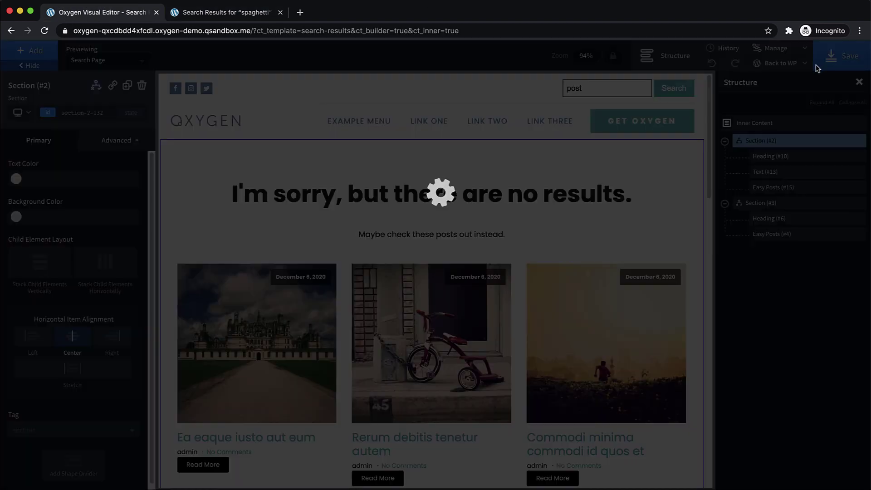
pyautogui.moveTo(791, 71)
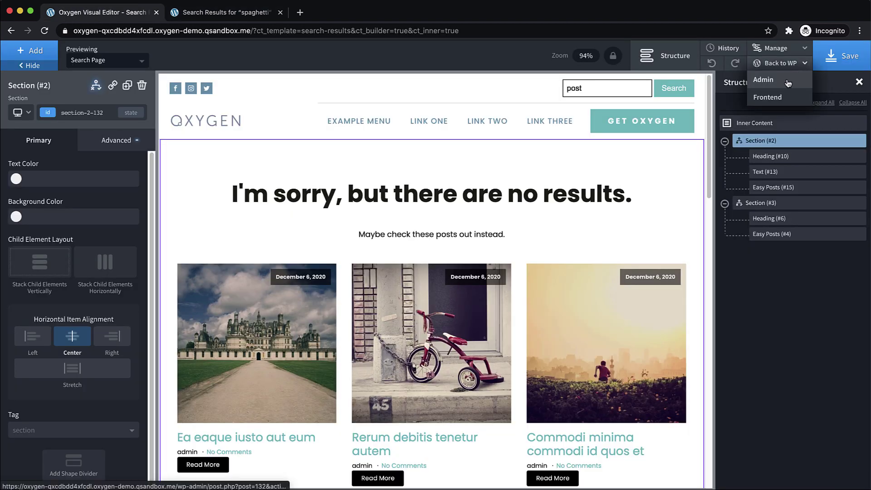
pyautogui.click(788, 83)
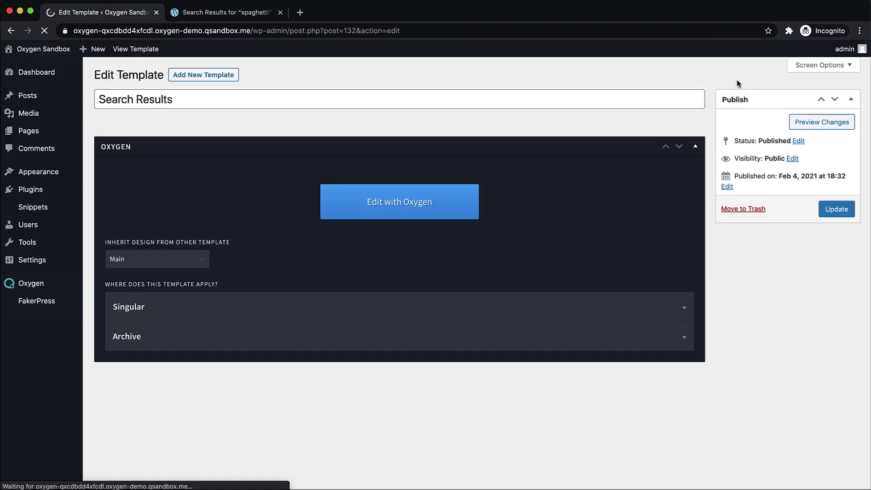
# Set Template Priority to 10, update the template, and return to the search tab.
pyautogui.scroll(-4, 253, 154)
pyautogui.click(134, 237)
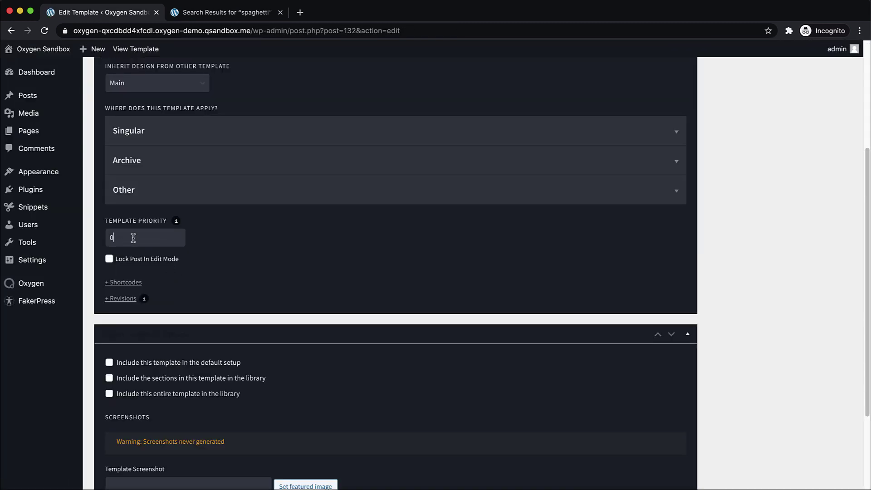
pyautogui.press('BackSpace')
pyautogui.write('10')
pyautogui.scroll(4, 688, 265)
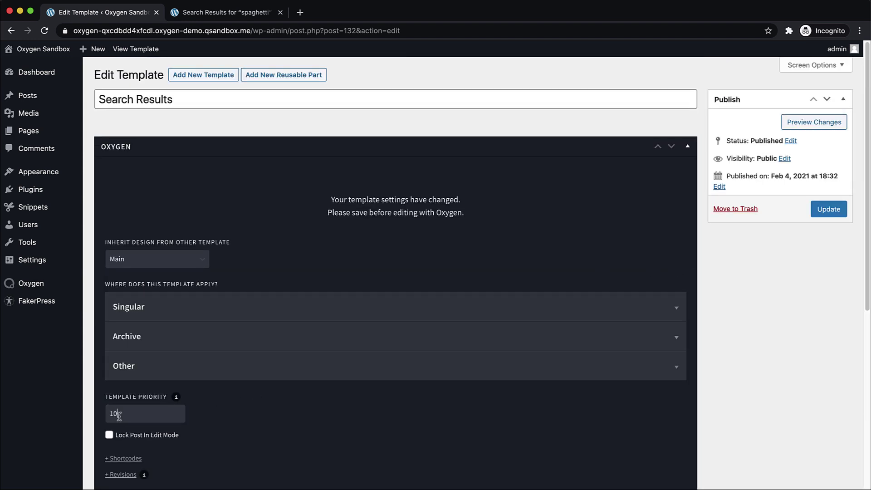
pyautogui.click(829, 208)
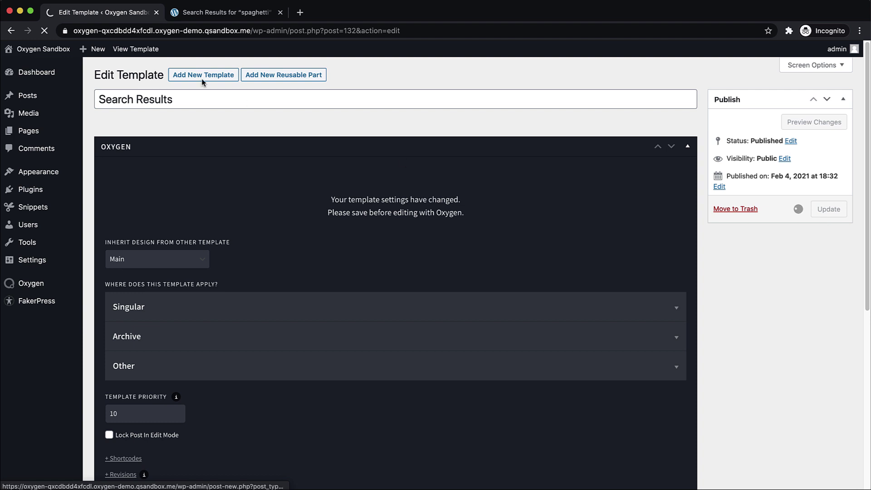
pyautogui.click(219, 12)
# Reload the spaghetti search to see the no-results message with three suggested posts.
pyautogui.click(45, 31)
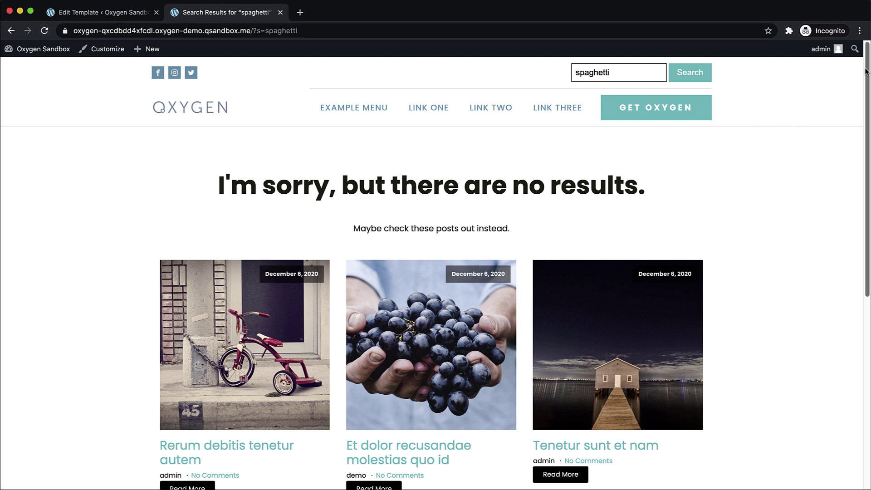
pyautogui.moveTo(866, 71); pyautogui.dragTo(868, 108)
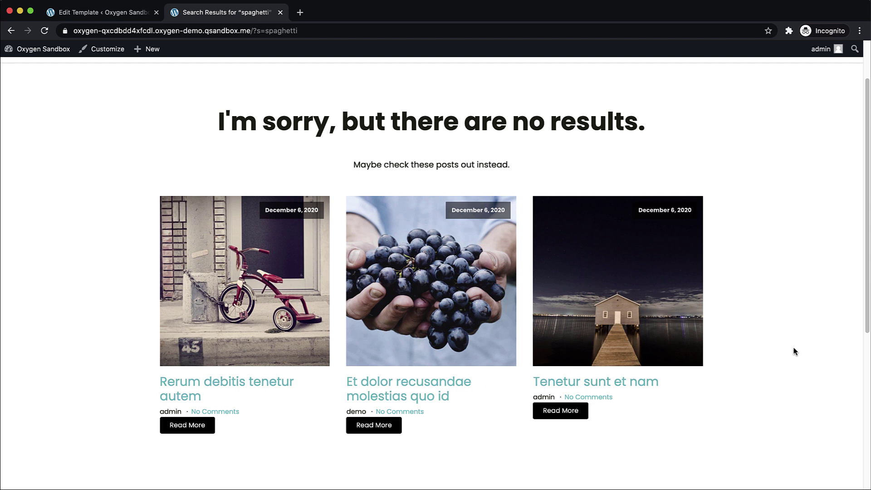
pyautogui.moveTo(867, 289); pyautogui.dragTo(868, 247)
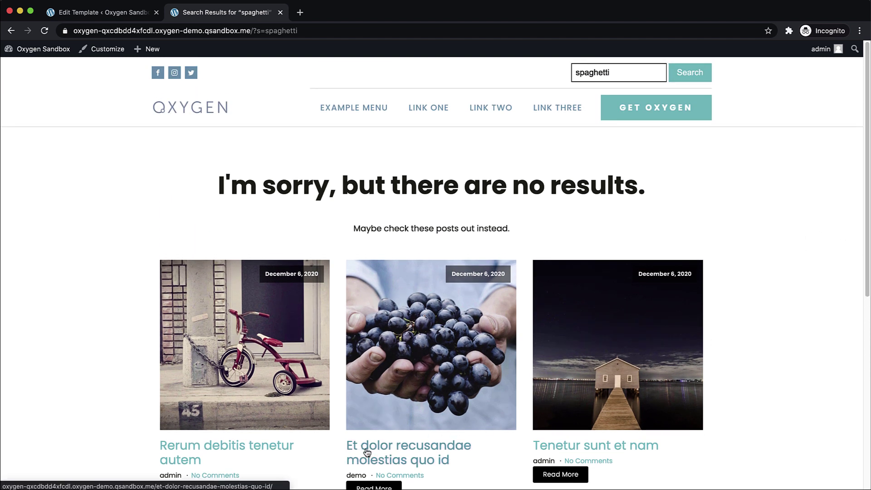
# Search the frontend for 'dolor' instead.
pyautogui.moveTo(627, 78); pyautogui.dragTo(573, 74)
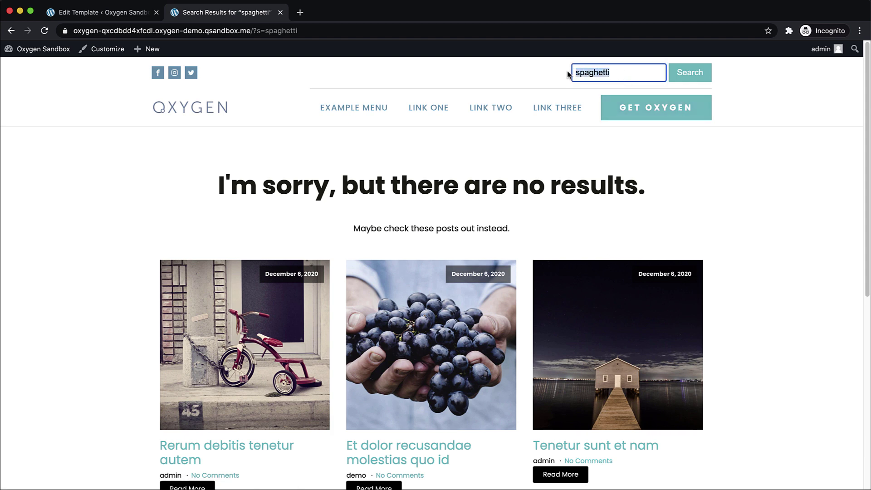
pyautogui.write('dolor')
pyautogui.click(698, 78)
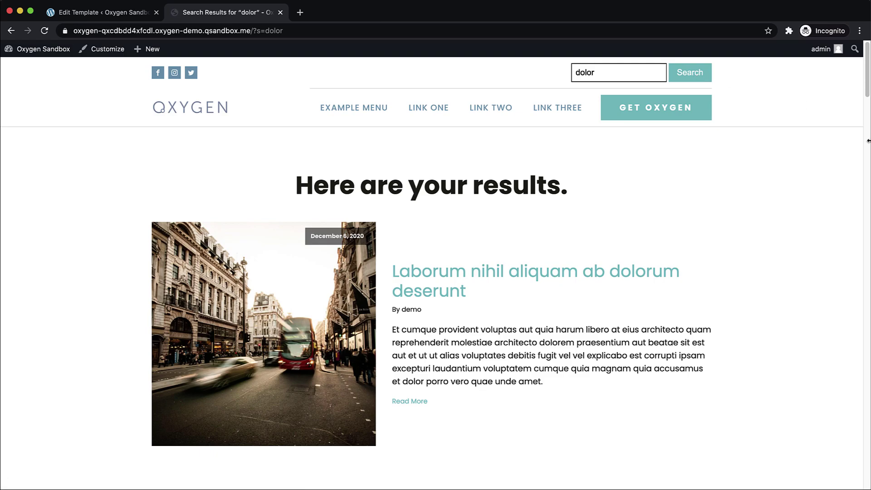
pyautogui.scroll(-7, 436, 272)
pyautogui.moveTo(866, 135); pyautogui.dragTo(867, 79)
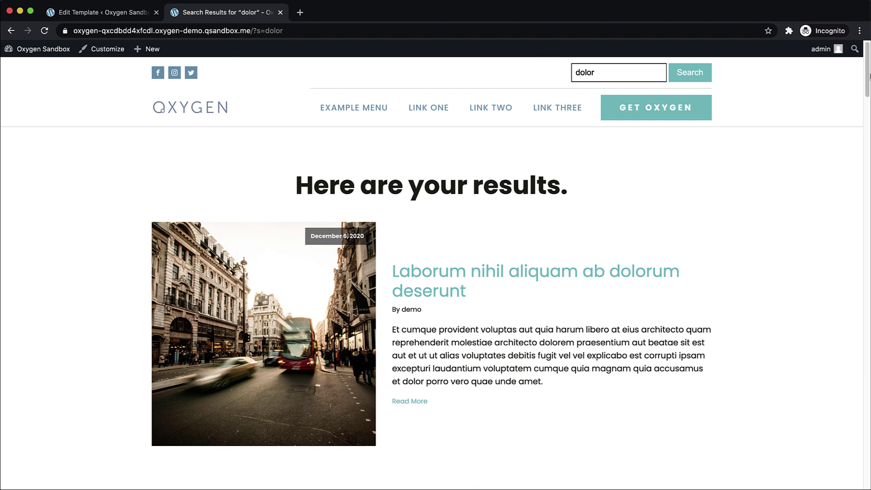